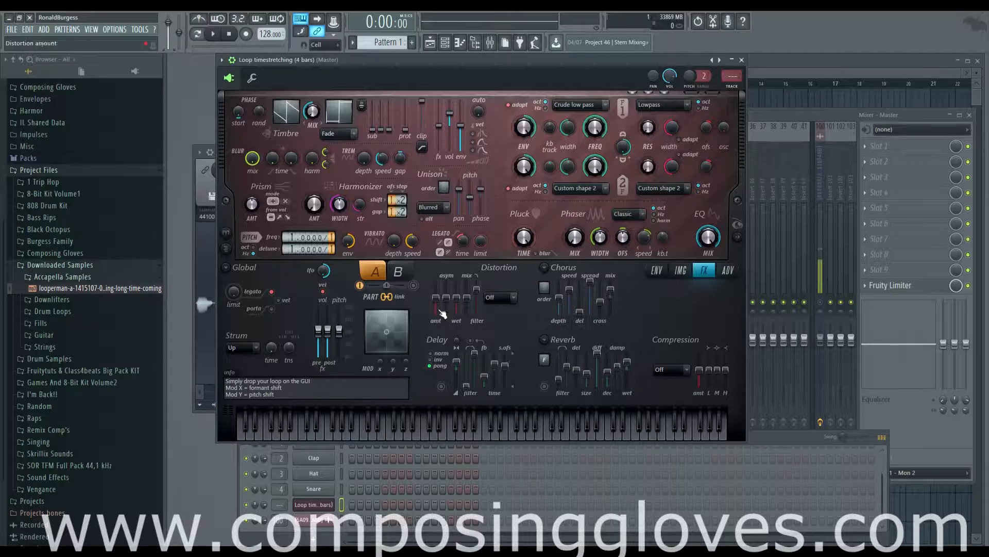
Load the Default preset in the synthesizer and display its effects settings
left_click_drag(537, 65, 506, 67)
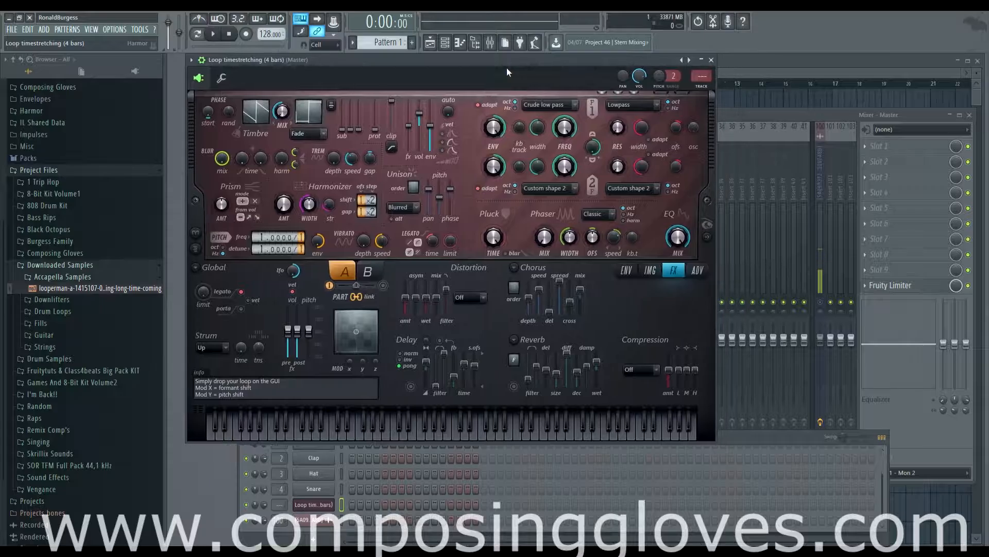
right_click(687, 62)
left_click(719, 203)
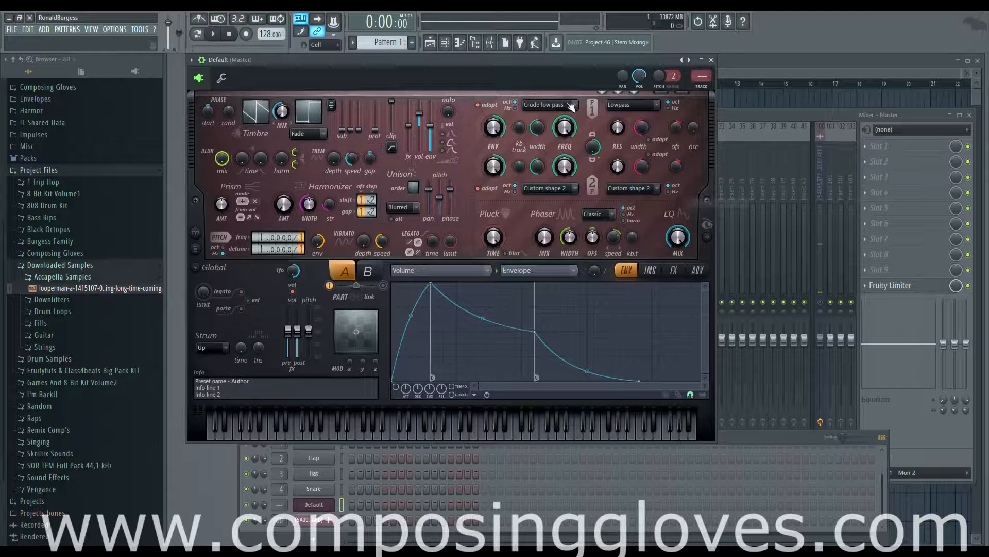
left_click(674, 270)
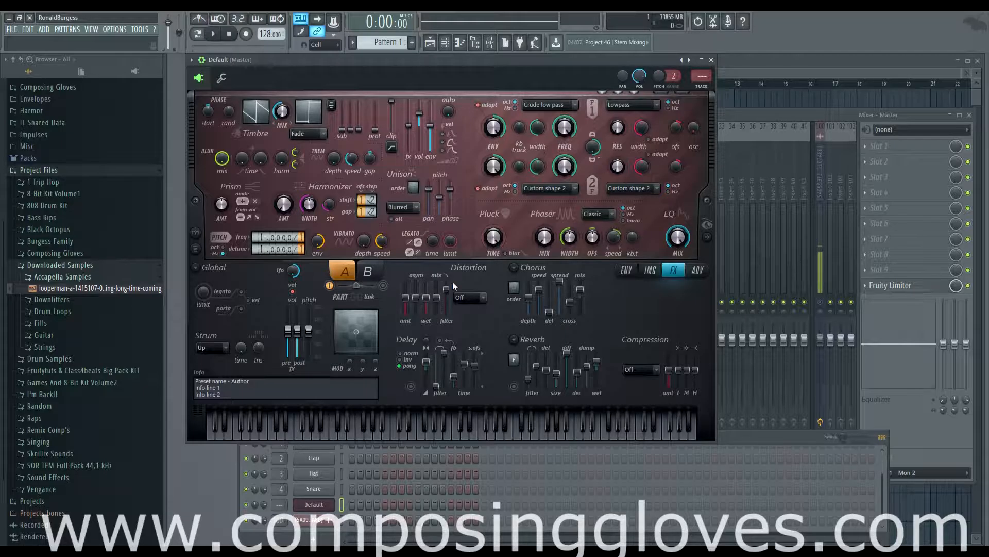
Set the distortion type to Hill, audition it with a raised amount, and lower the amount to its minimum
key("n")
key("n")
left_click(477, 298)
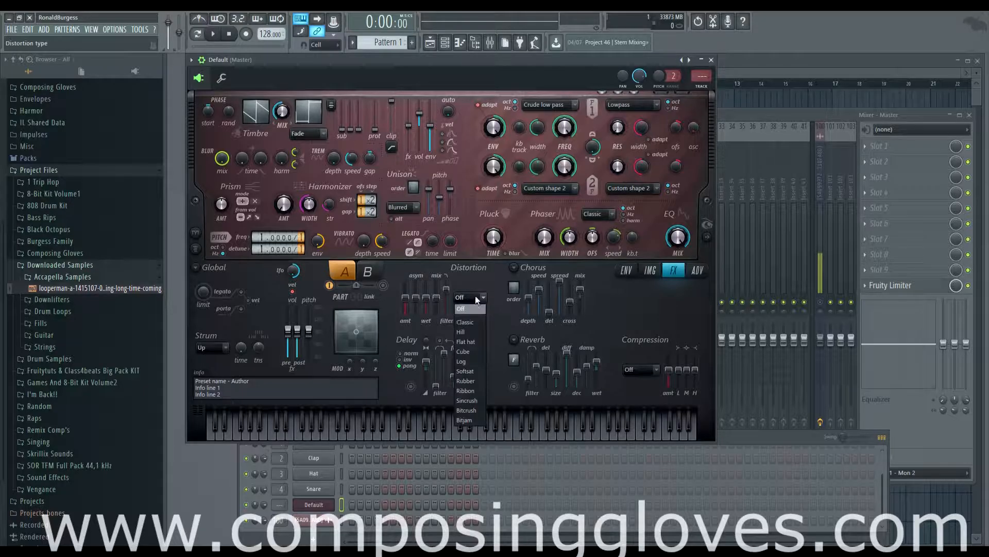
left_click(477, 297)
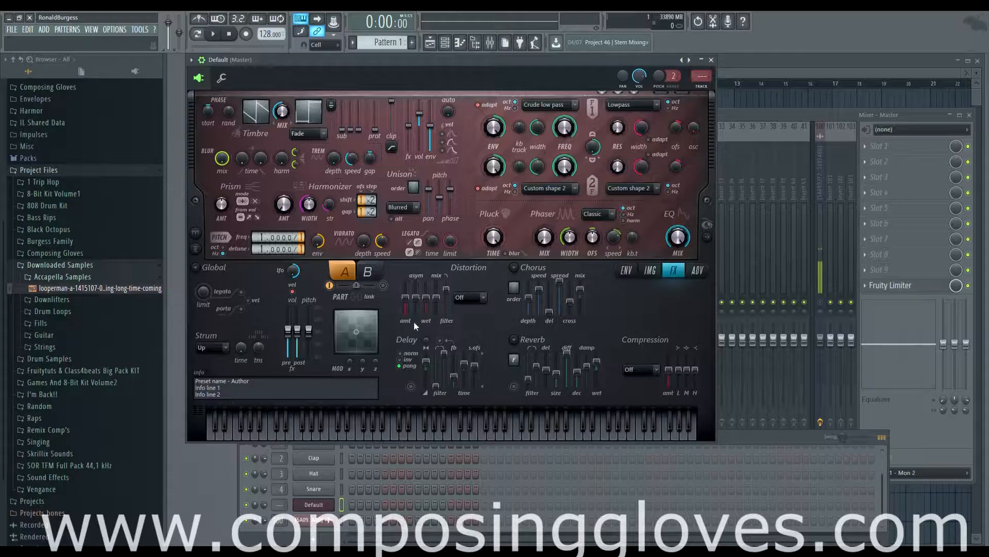
left_click(475, 298)
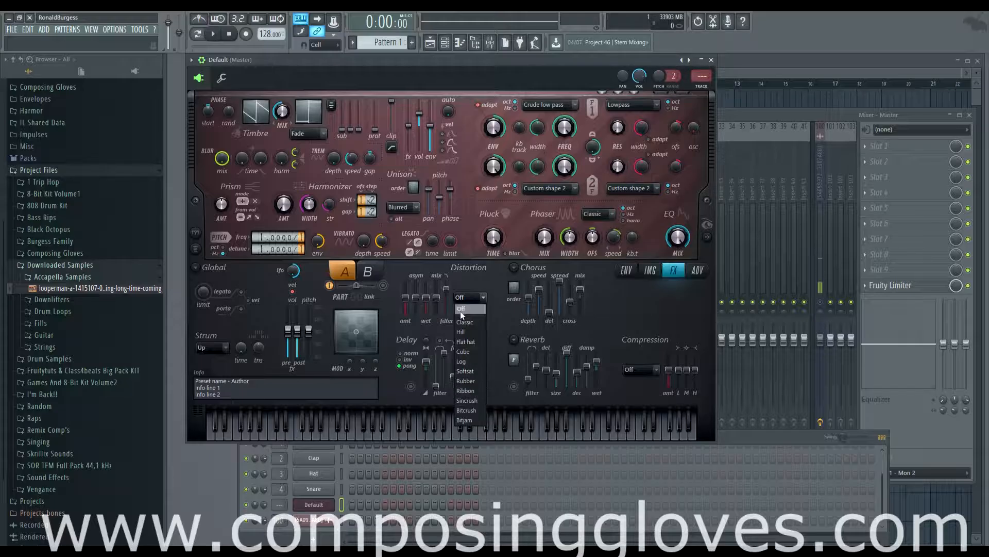
left_click(479, 332)
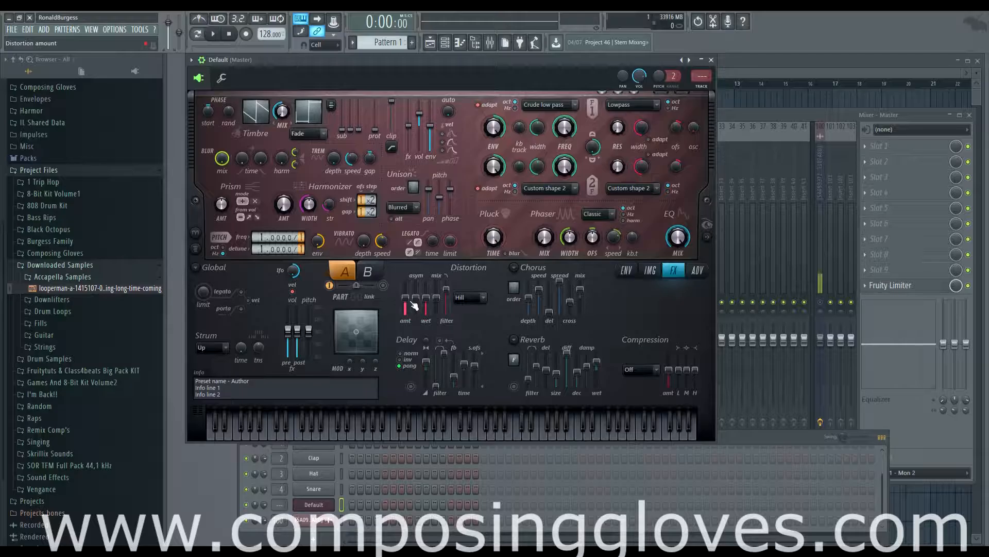
left_click_drag(413, 306, 412, 287)
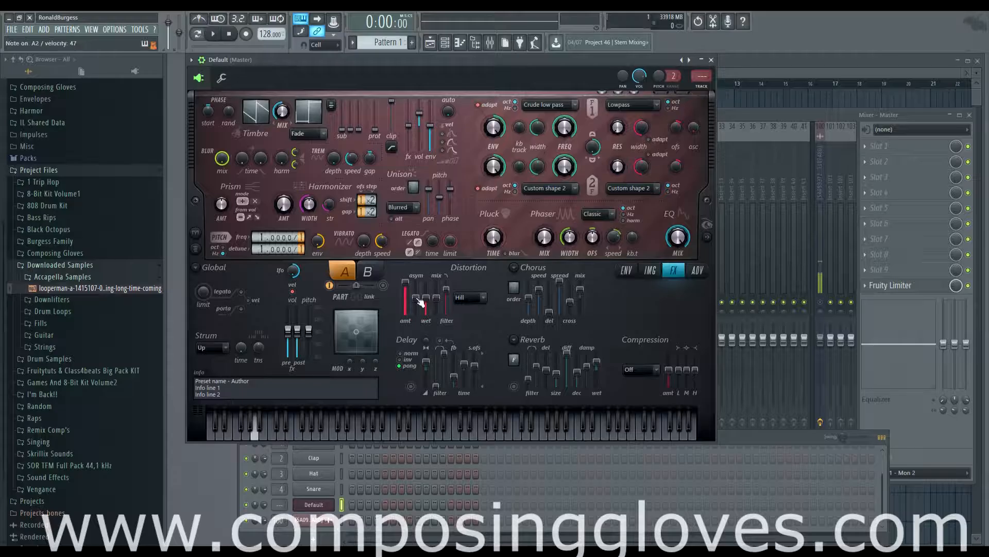
left_click_drag(407, 285, 406, 314)
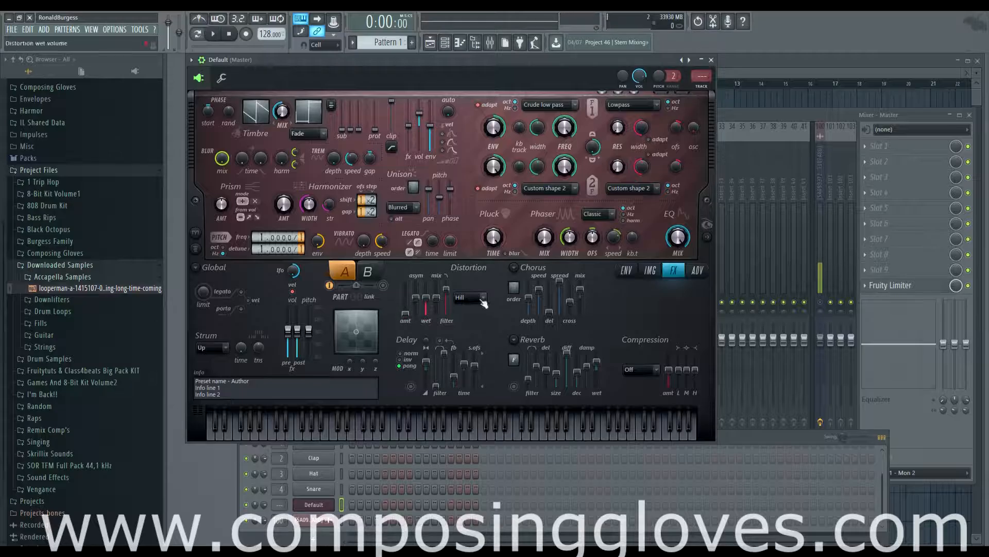
Add Wave Candy to the first Master effect slot, set its background color opacity to maximum, and return to the synthesizer
left_click(908, 147)
left_click(954, 279)
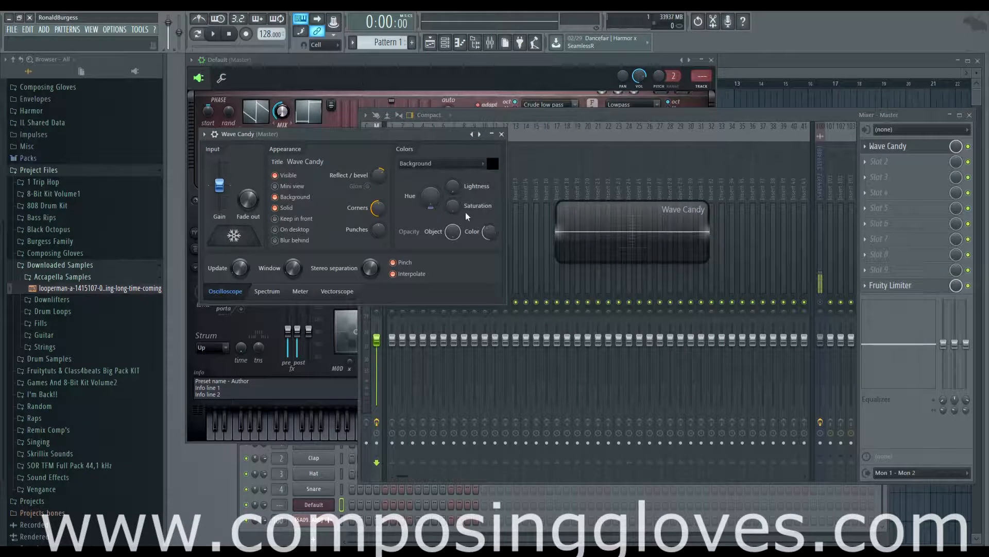
left_click_drag(489, 232, 489, 206)
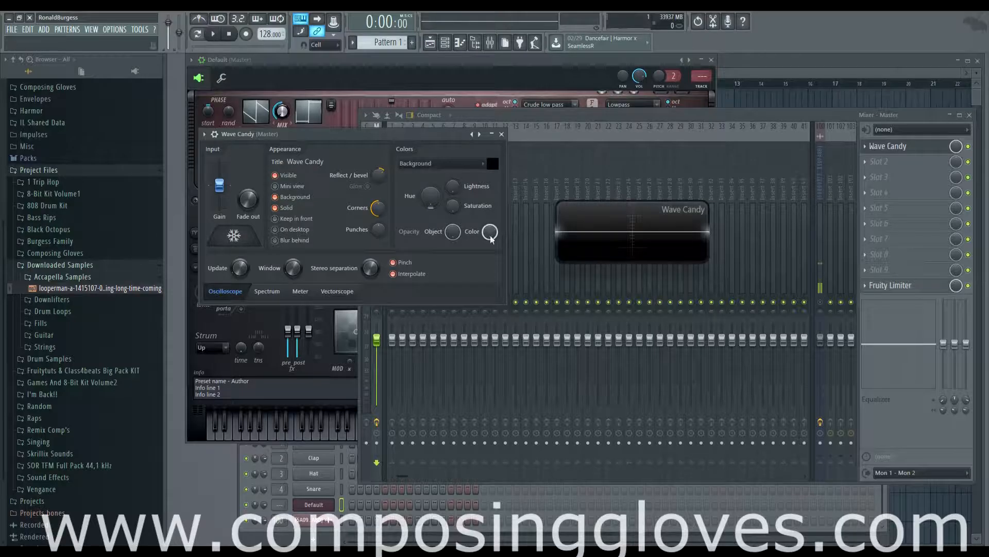
left_click(411, 64)
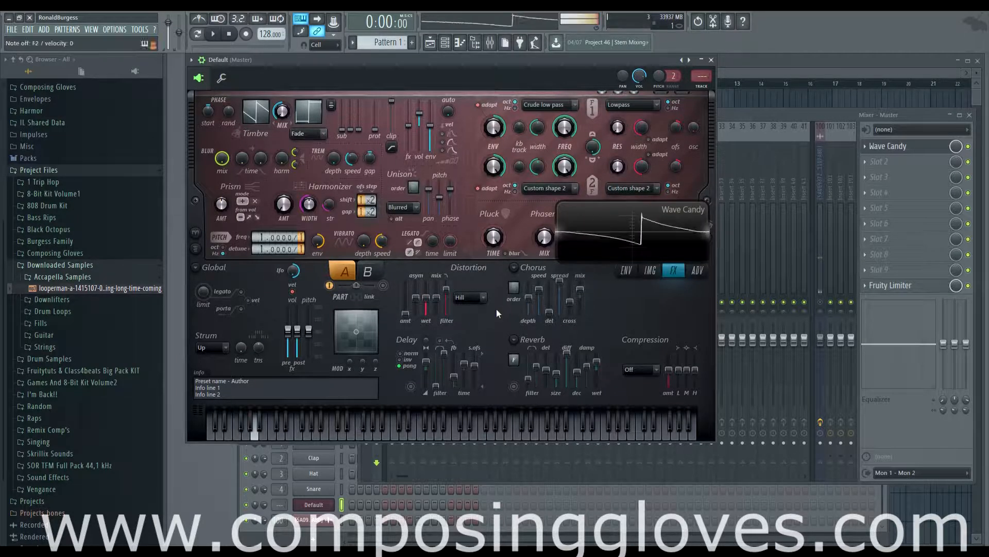
Raise the Hill distortion amount close to maximum and sweep the distortion asymmetry up and down
left_click_drag(405, 312, 410, 285)
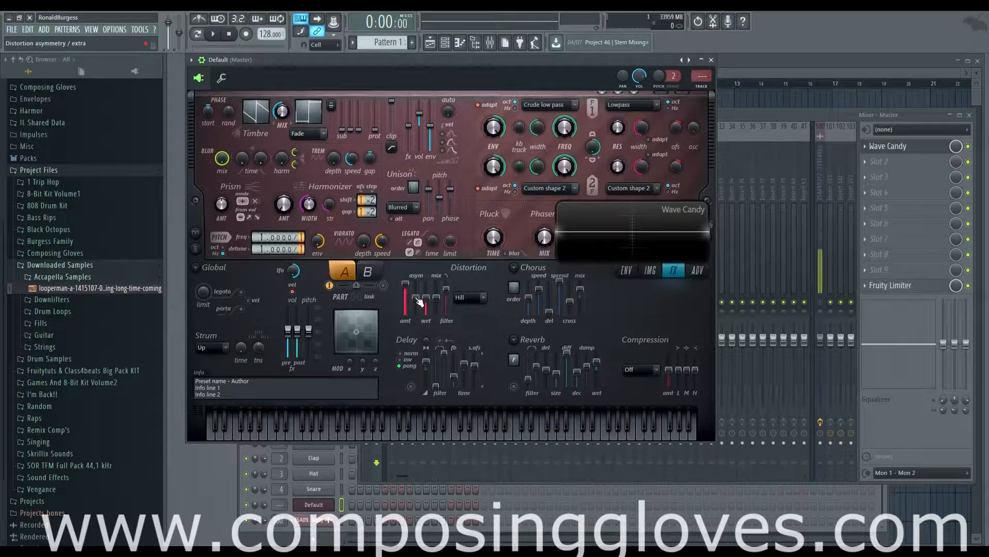
left_click_drag(420, 301, 418, 289)
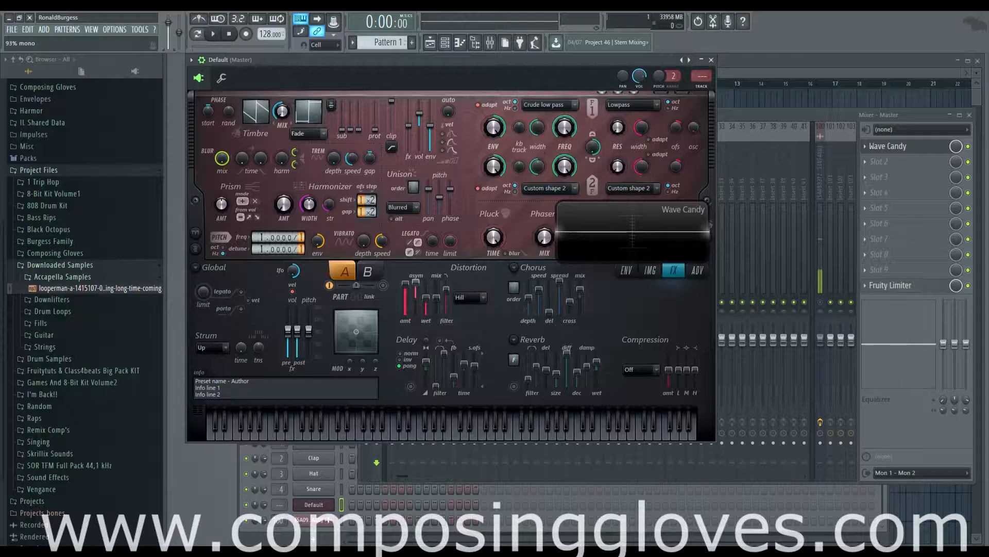
left_click_drag(418, 283, 416, 309)
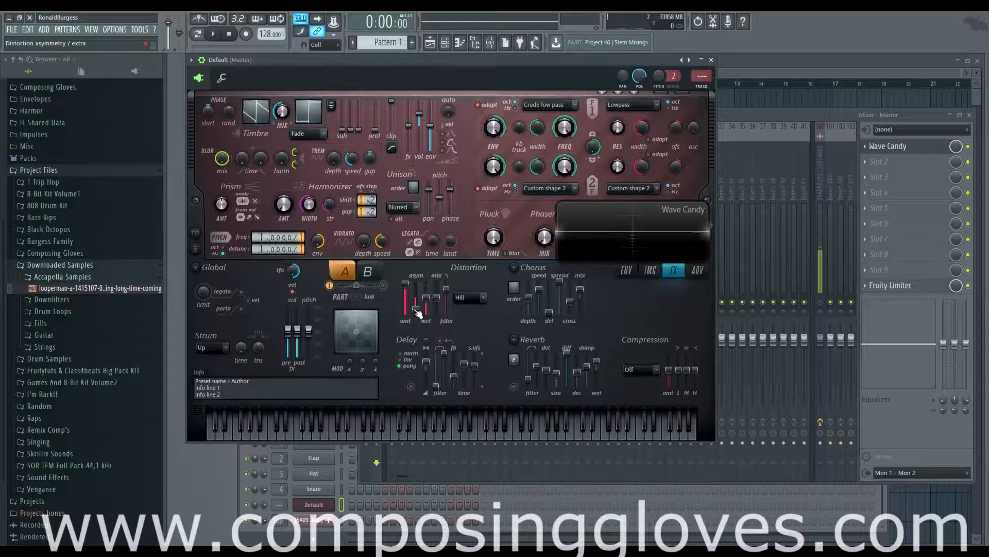
mouse_move(416, 309)
left_mouse_down()
mouse_move(416, 290)
mouse_move(416, 309)
left_mouse_up()
left_click_drag(406, 287, 406, 294)
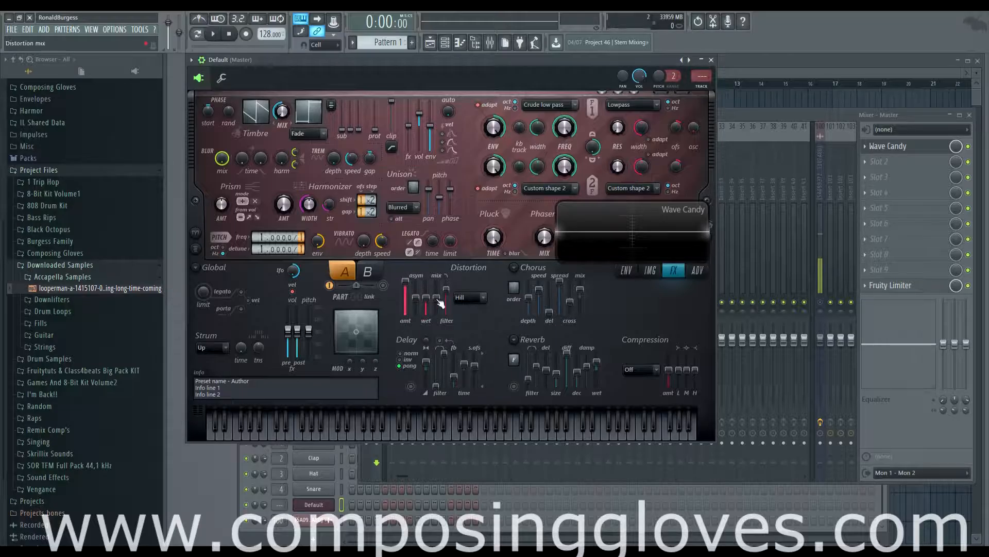
Try the distortion's wet volume, filter and mix controls with small movements
mouse_move(426, 294)
left_mouse_down()
mouse_move(426, 281)
mouse_move(428, 298)
left_mouse_up()
mouse_move(446, 290)
left_mouse_down()
mouse_move(447, 312)
mouse_move(447, 295)
left_mouse_up()
left_click_drag(438, 299, 438, 297)
Audition the Softsat and Bitjam distortion types and set the distortion back to Off
left_click(474, 301)
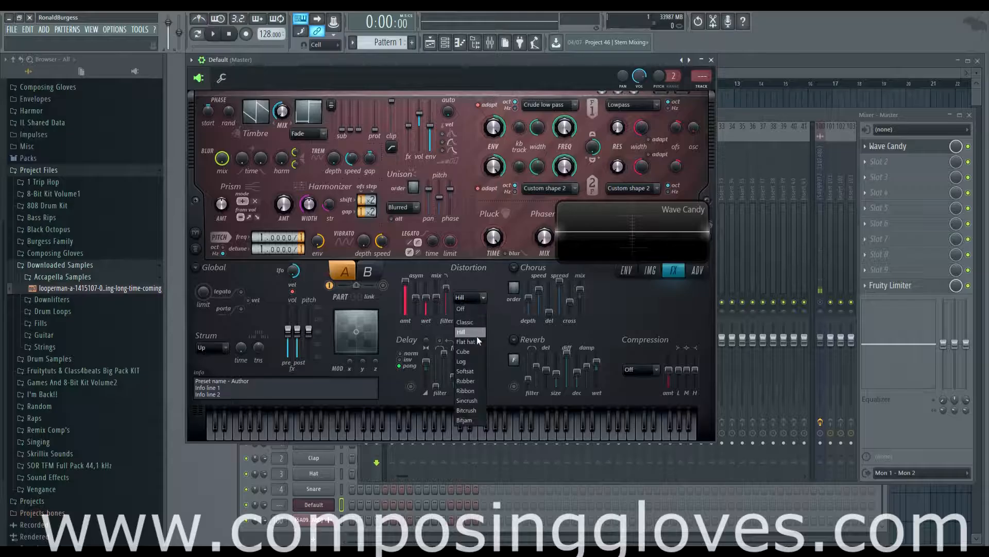
left_click(456, 339)
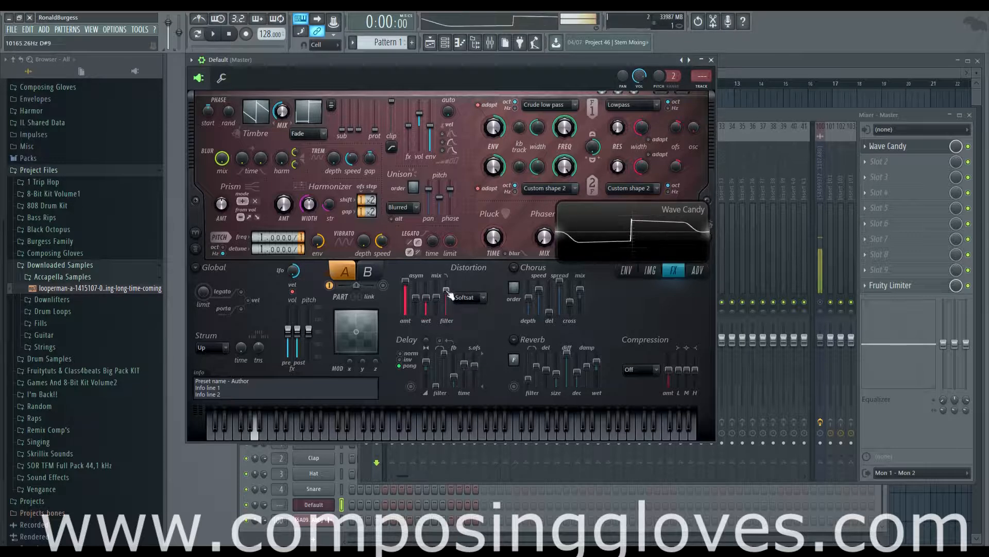
left_click(466, 298)
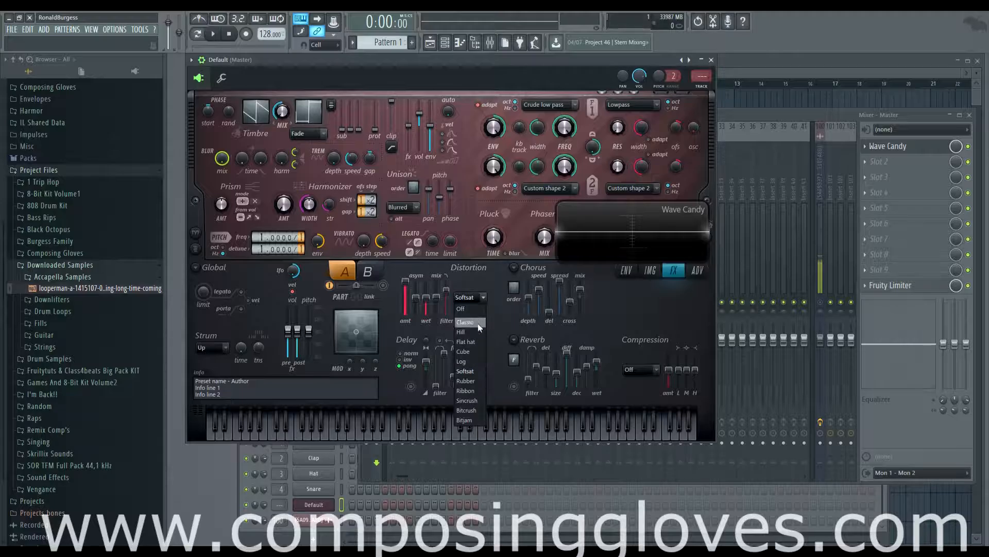
left_click(470, 421)
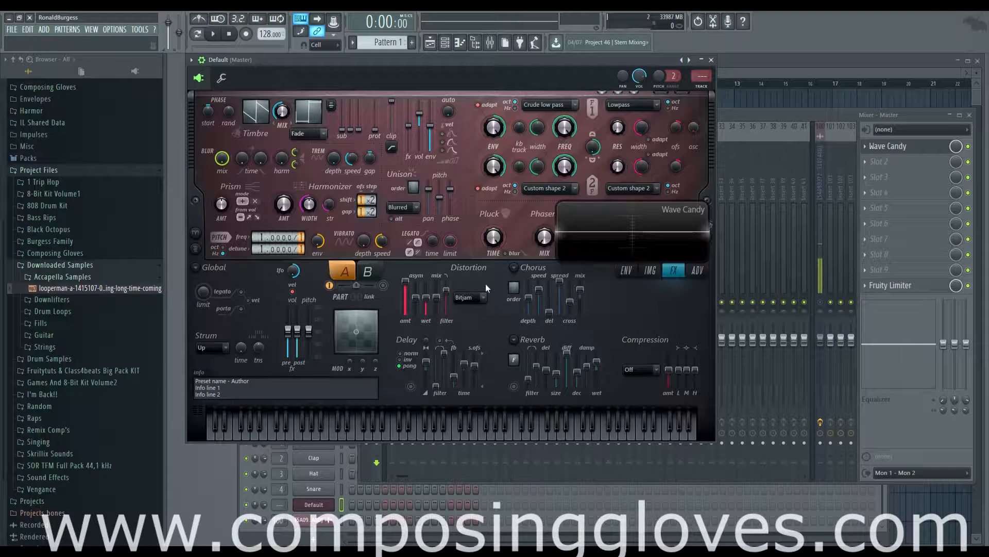
scroll(480, 298, "up", 5)
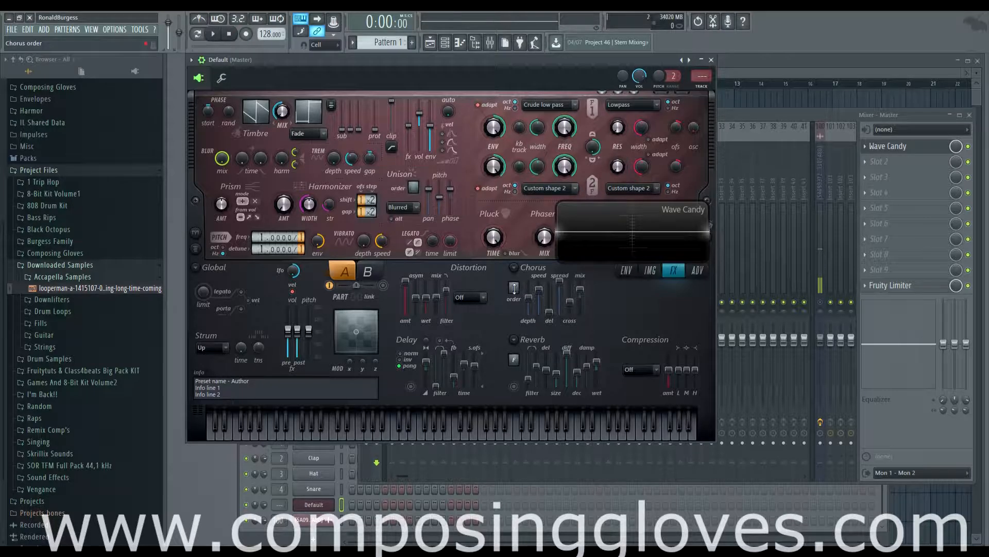
Try different chorus order settings and a lower chorus depth
left_click(514, 287)
left_click_drag(514, 287, 514, 322)
left_click_drag(532, 303, 533, 315)
Audition the Flanger, Vibration and Deep chorus presets and set the chorus back to Off
left_click(521, 267)
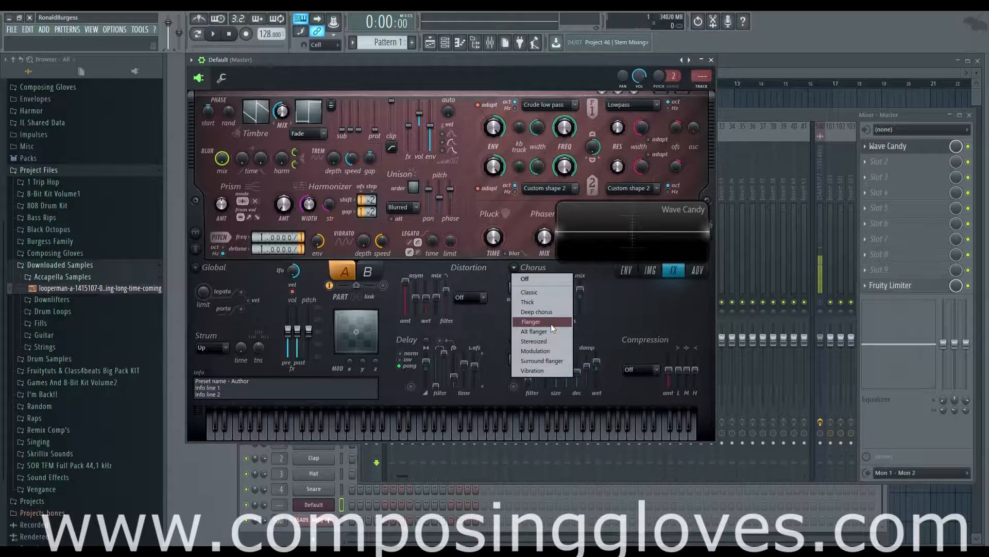
left_click(552, 328)
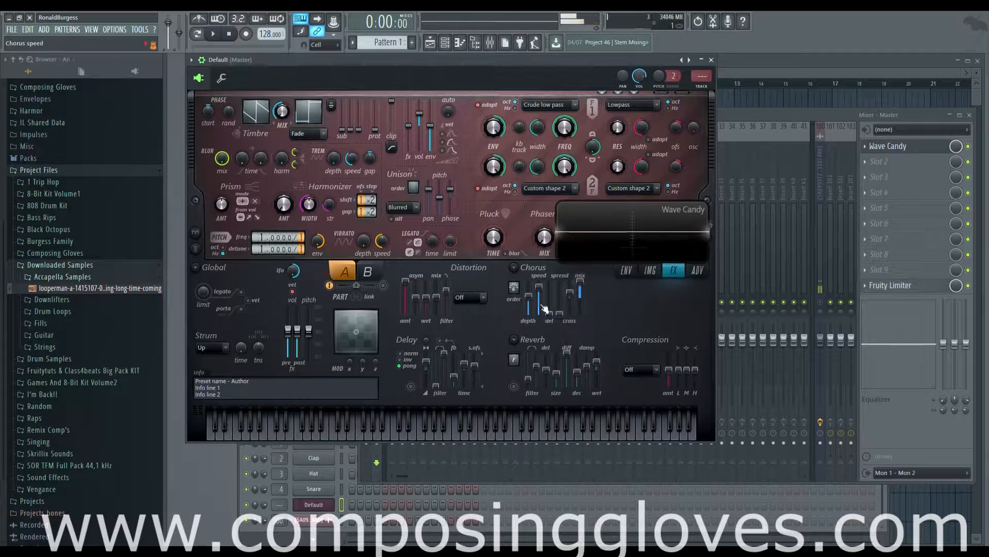
left_click(514, 268)
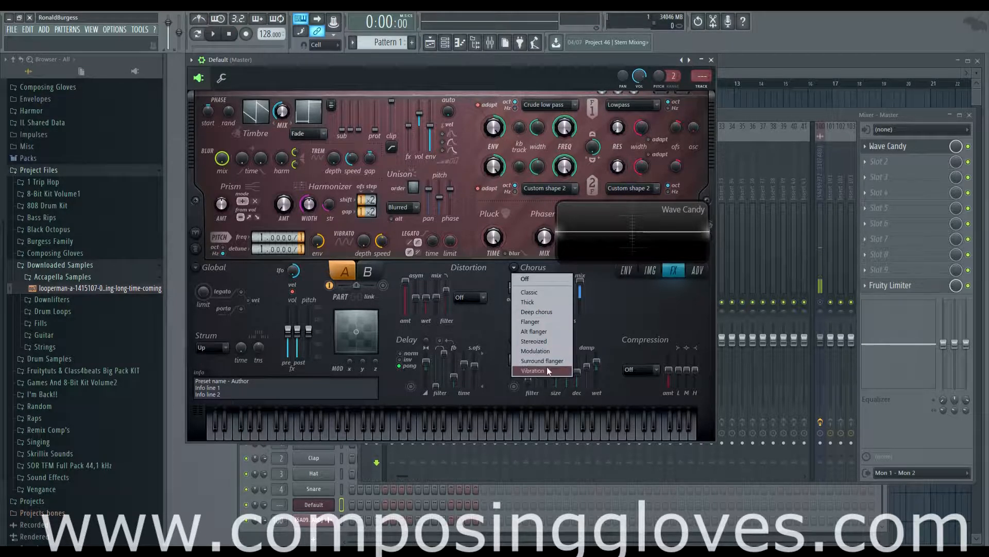
left_click(546, 368)
left_click(515, 268)
left_click(541, 311)
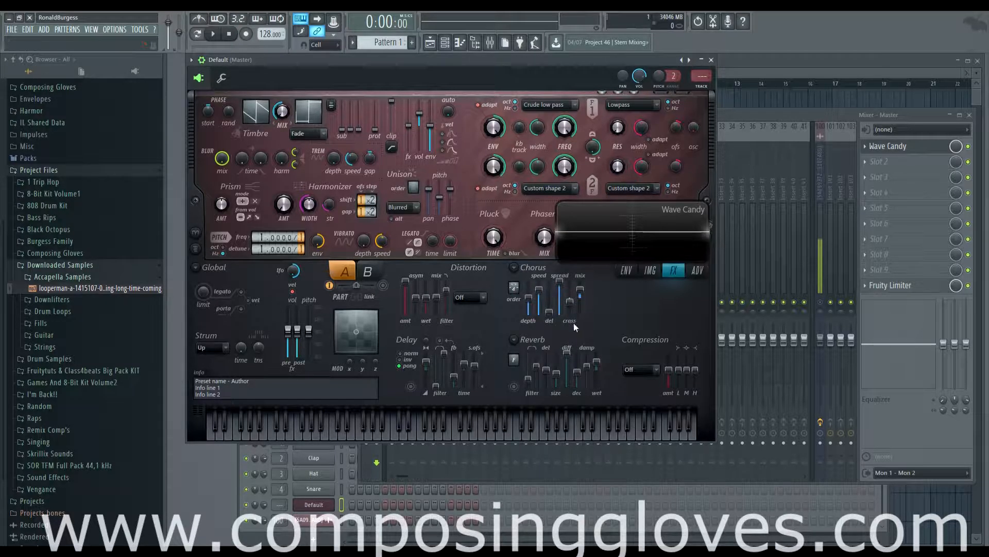
left_click_drag(570, 302, 552, 316)
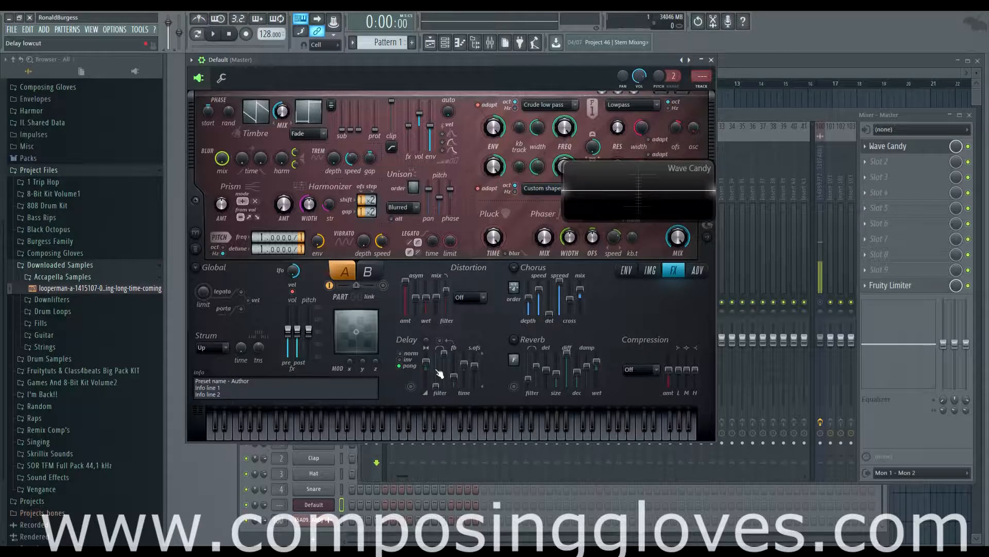
left_click(514, 287)
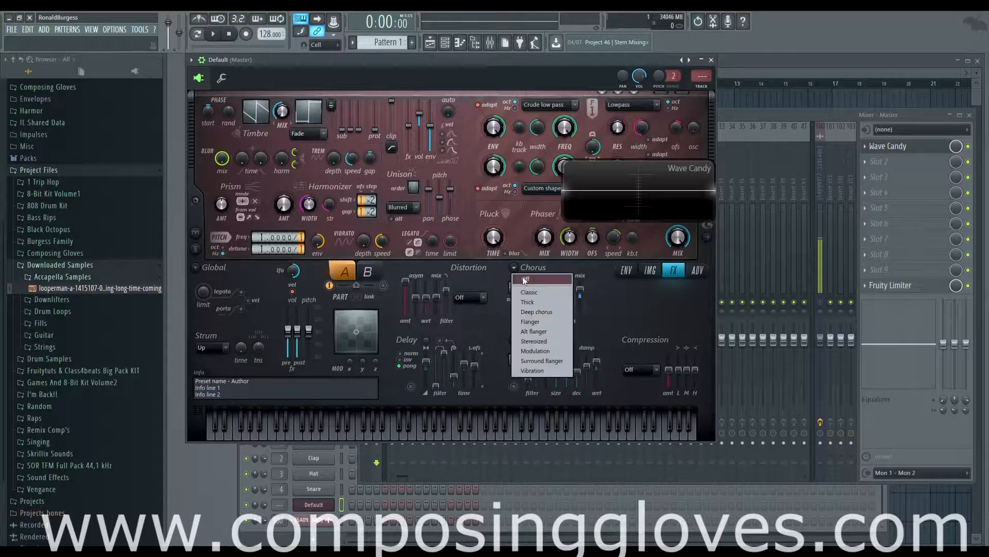
left_click(522, 276)
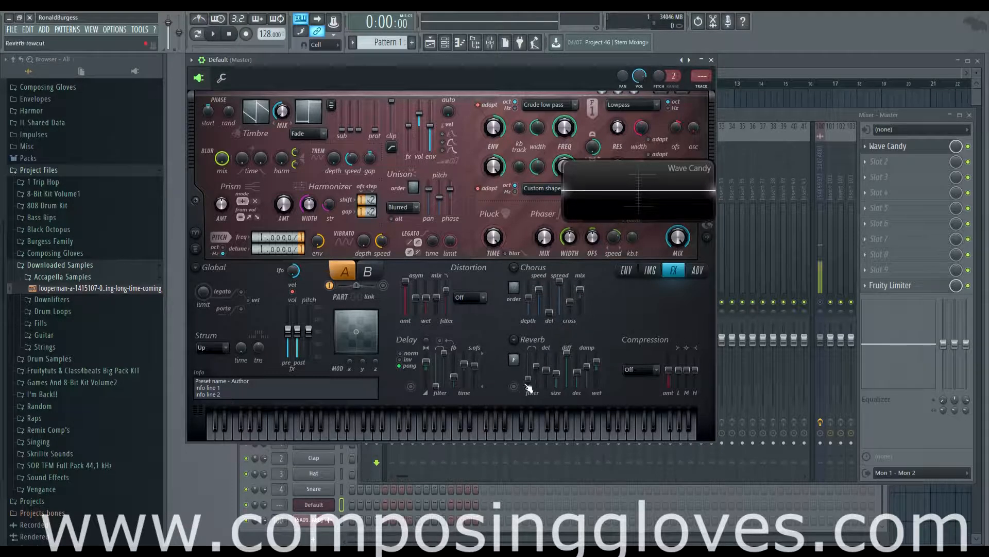
Enable the delay with normal feedback mode and adjust its input level and feedback amount
left_click(411, 386)
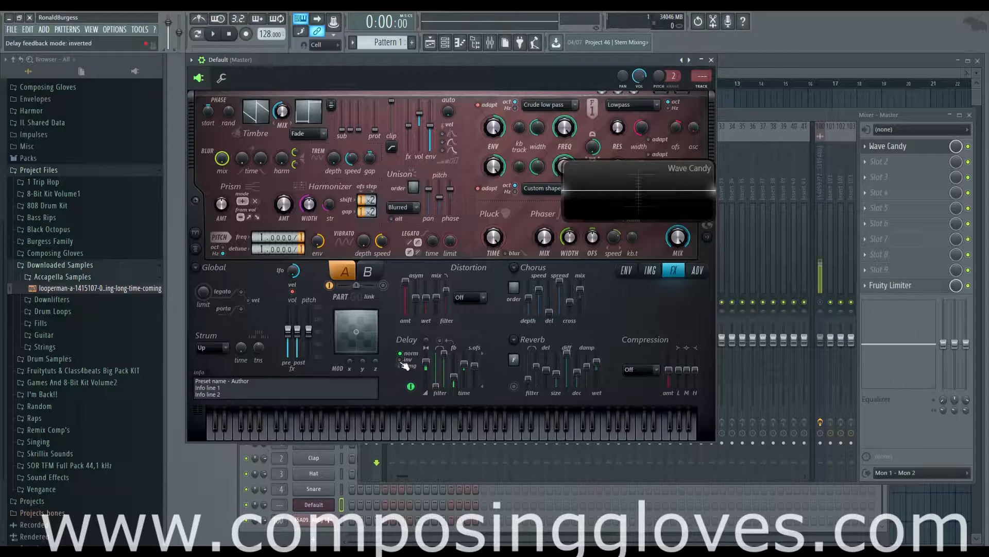
left_click(405, 366)
left_click(400, 353)
left_click_drag(427, 340, 430, 363)
mouse_move(454, 377)
left_mouse_down()
mouse_move(438, 383)
mouse_move(441, 375)
left_mouse_up()
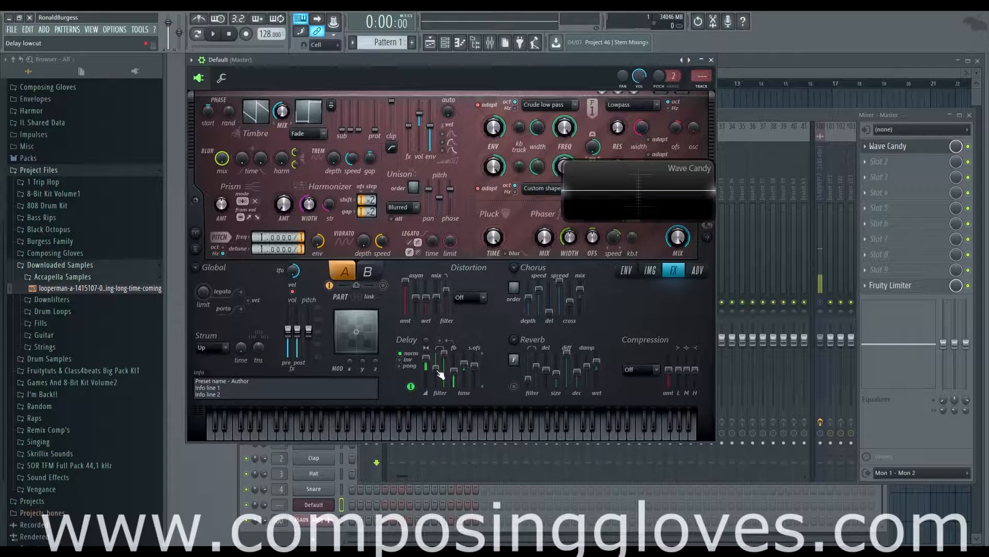
Adjust the delay's low-cut and high-cut filters and raise its feedback
left_click(440, 341)
mouse_move(444, 354)
left_mouse_down()
mouse_move(438, 387)
mouse_move(445, 356)
mouse_move(446, 388)
mouse_move(446, 353)
left_mouse_up()
left_click_drag(437, 390, 438, 388)
left_click_drag(454, 372, 454, 360)
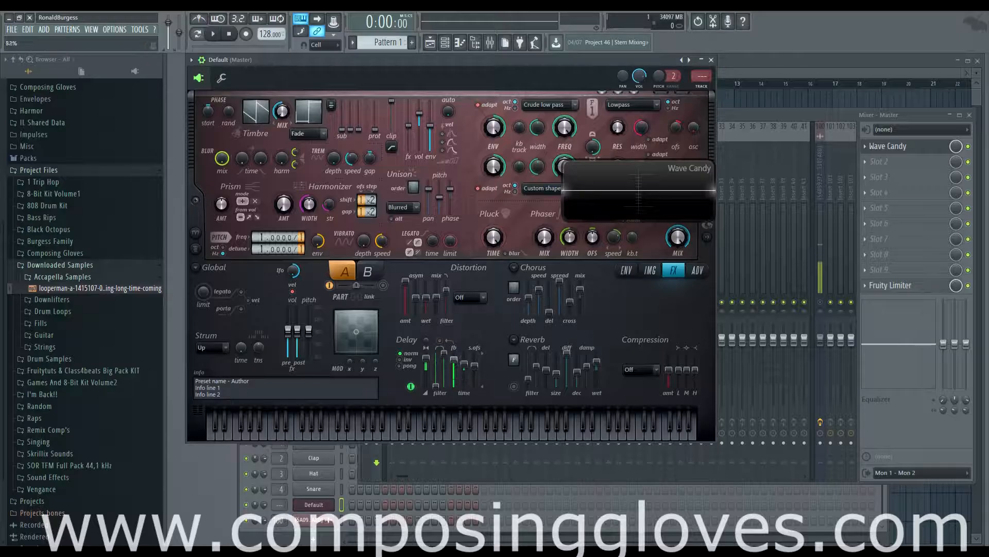
Compare the delay's filter mode options at high feedback and lower the feedback amount
left_click(440, 340)
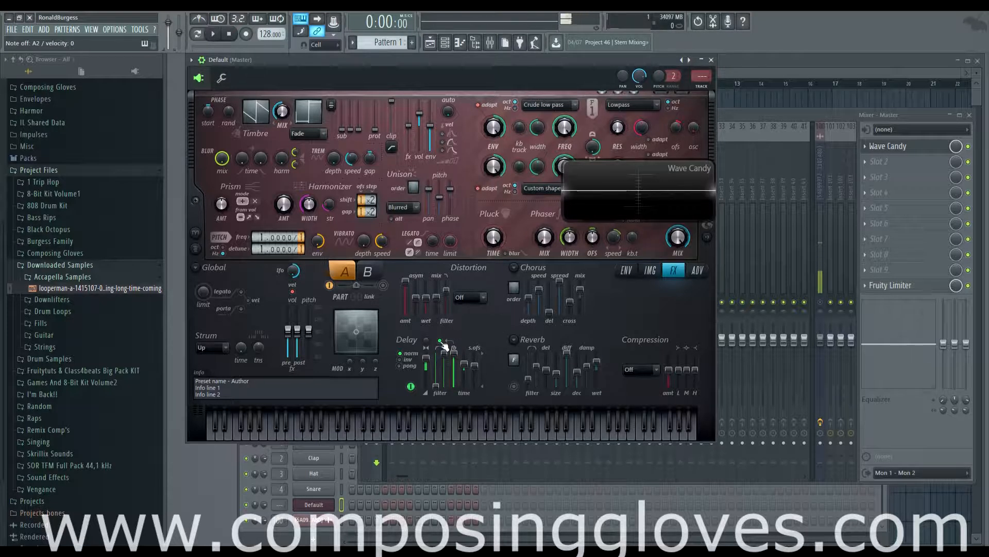
left_click(441, 341)
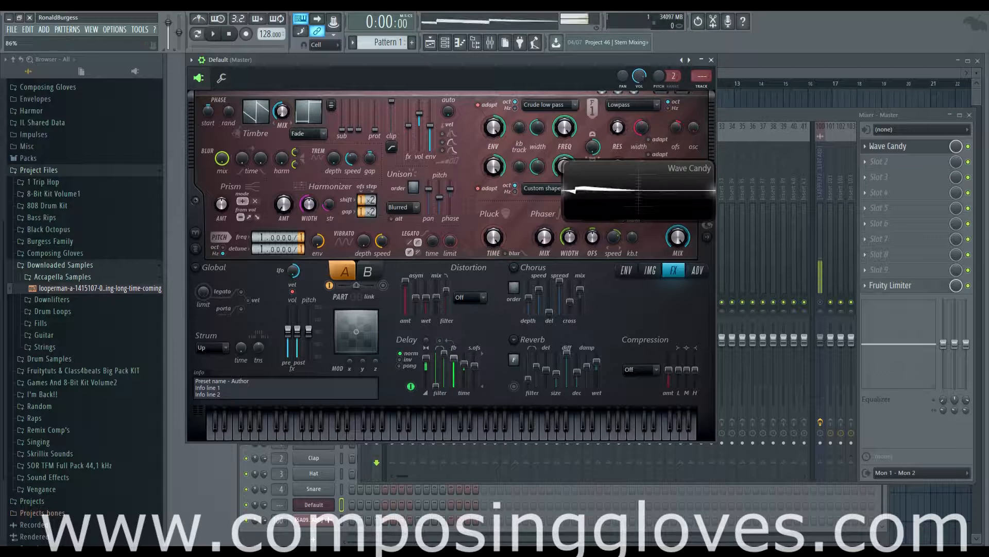
mouse_move(454, 353)
left_mouse_down()
mouse_move(455, 382)
mouse_move(454, 366)
left_mouse_up()
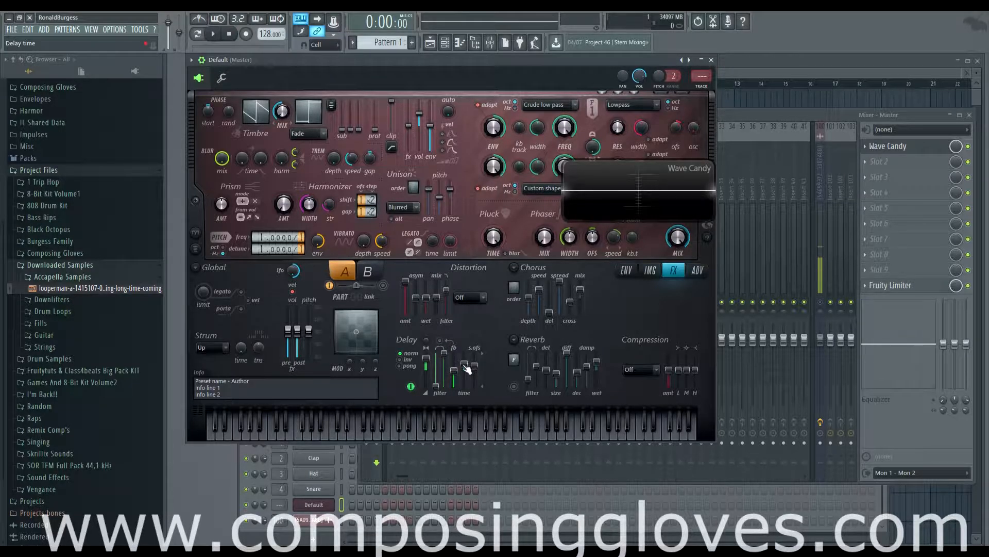
Adjust the delay time and the delay's stereo offset slightly
left_click_drag(464, 363, 464, 365)
mouse_move(474, 365)
left_mouse_down()
mouse_move(474, 354)
mouse_move(474, 382)
mouse_move(475, 365)
left_mouse_up()
left_click_drag(476, 361, 476, 358)
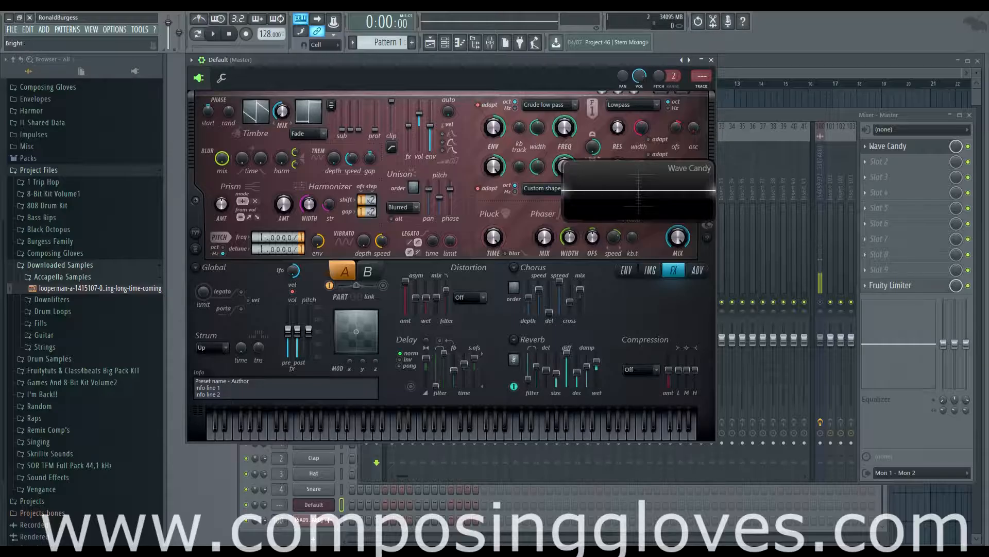
Cycle through the reverb's color modes and nudge its low-cut filter slightly up
left_click(514, 359)
left_click(513, 360)
left_click(513, 360)
left_click(513, 360)
mouse_move(528, 379)
left_mouse_down()
mouse_move(529, 353)
mouse_move(528, 374)
left_mouse_up()
Review the available reverb presets from Classic to Small studio without applying one
left_click(514, 359)
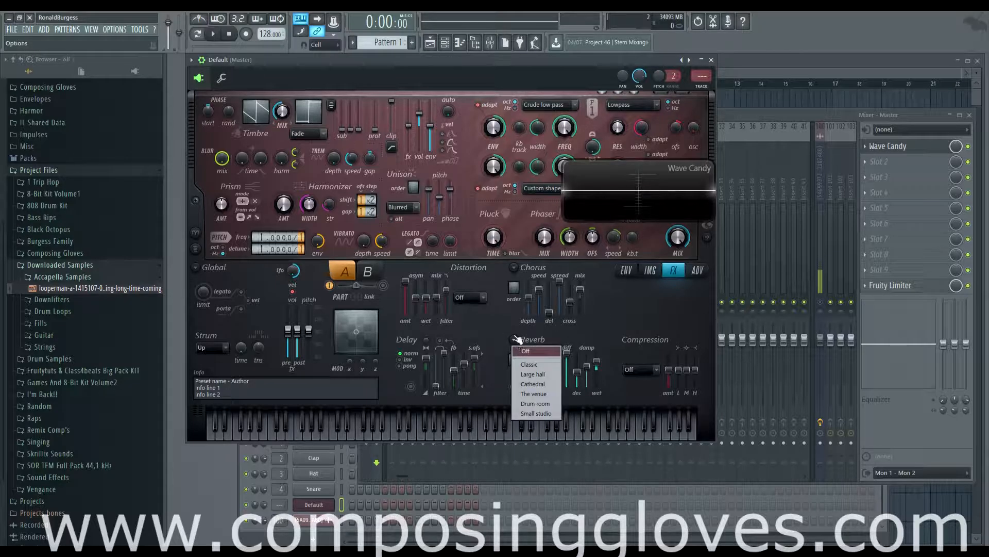
left_click(512, 363)
left_click(513, 363)
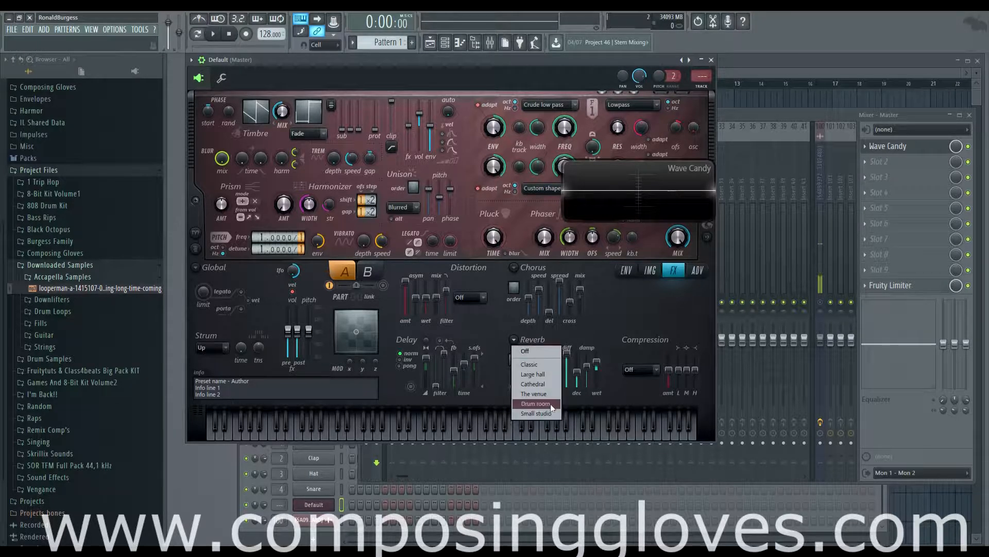
left_click(639, 351)
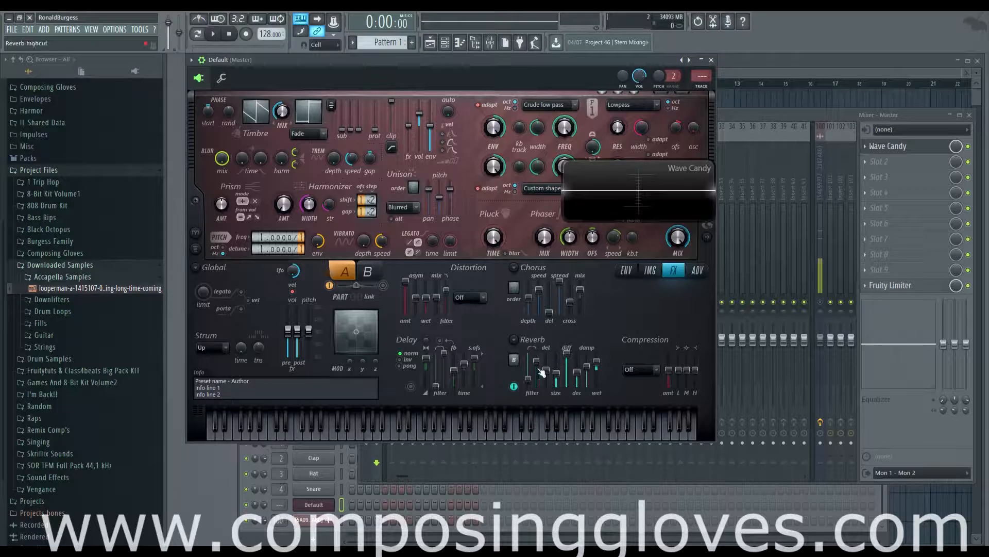
Compare the reverb's predelay at its minimum and at higher settings, and leave it at a medium level
mouse_move(547, 371)
left_mouse_down()
mouse_move(548, 384)
mouse_move(549, 356)
mouse_move(550, 370)
left_mouse_up()
left_click_drag(548, 367, 550, 392)
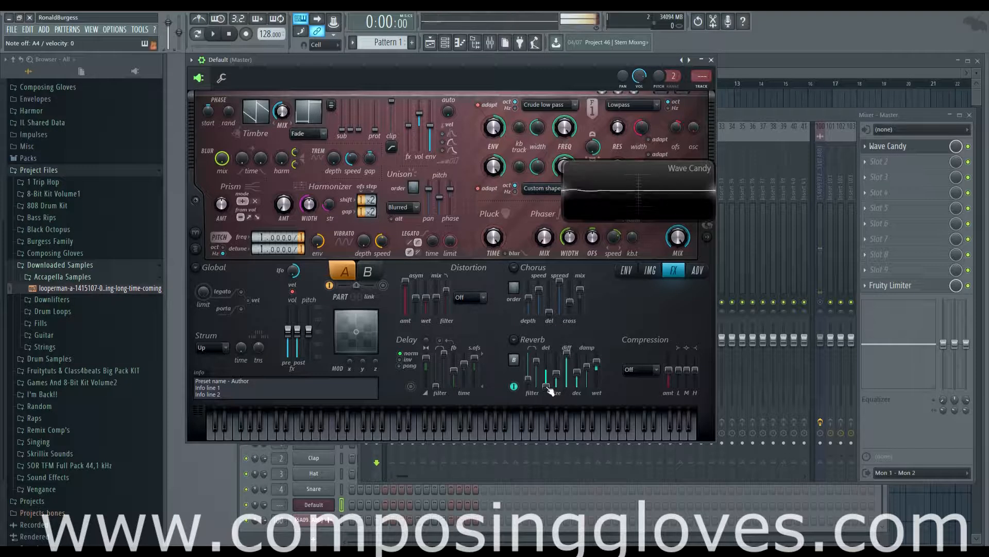
left_click_drag(546, 373, 549, 313)
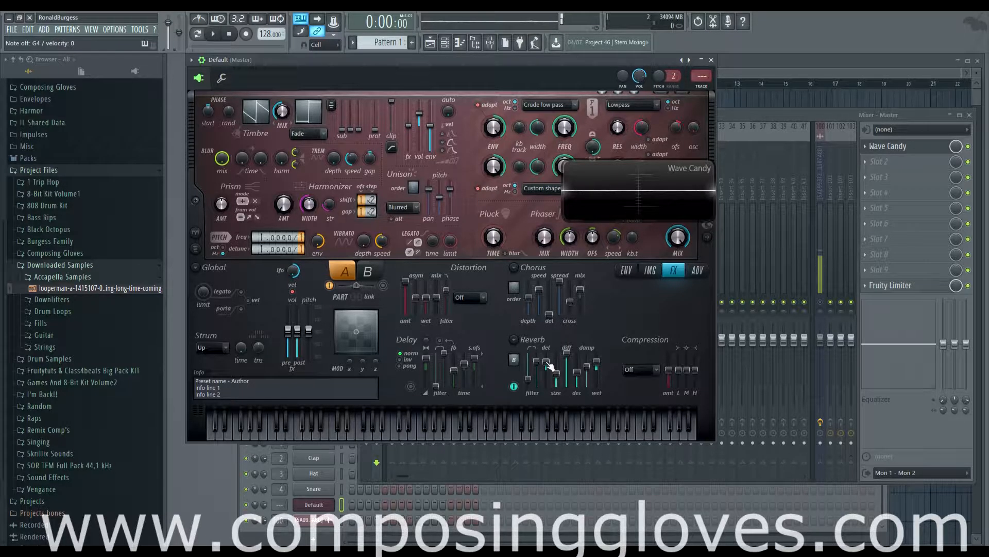
left_click_drag(550, 366, 549, 371)
left_click_drag(549, 367, 548, 366)
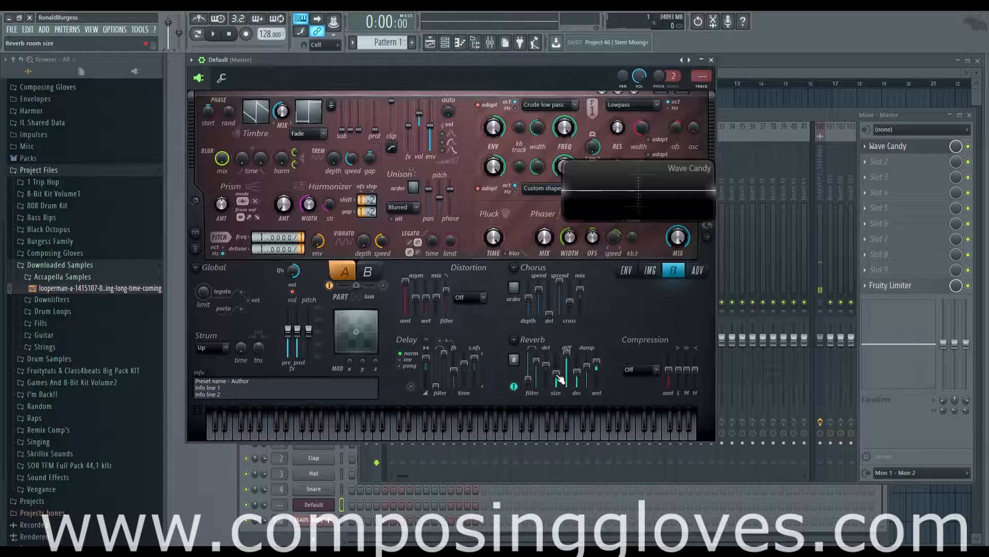
Raise the reverb's room size and change its color mode
left_click_drag(560, 379, 561, 358)
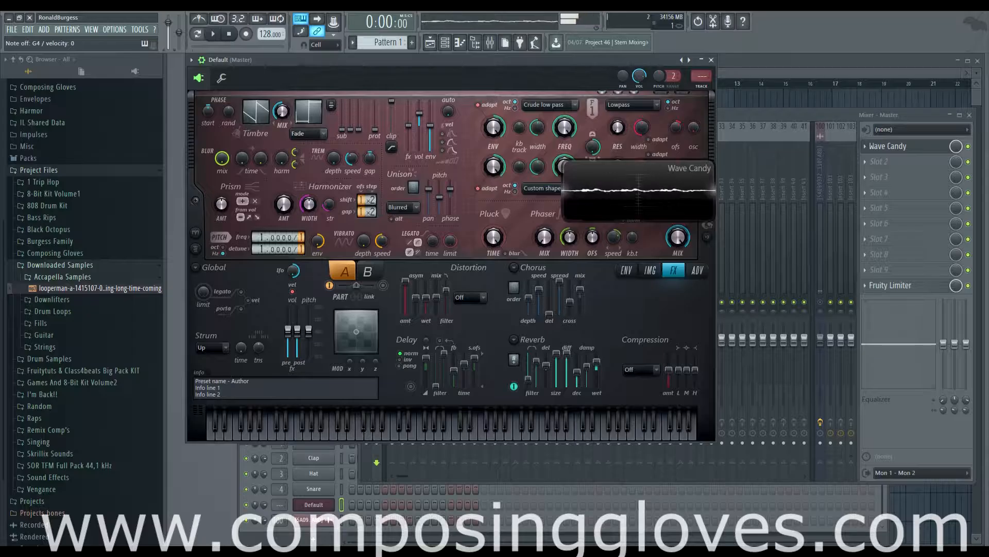
left_click(515, 358)
left_click(514, 339)
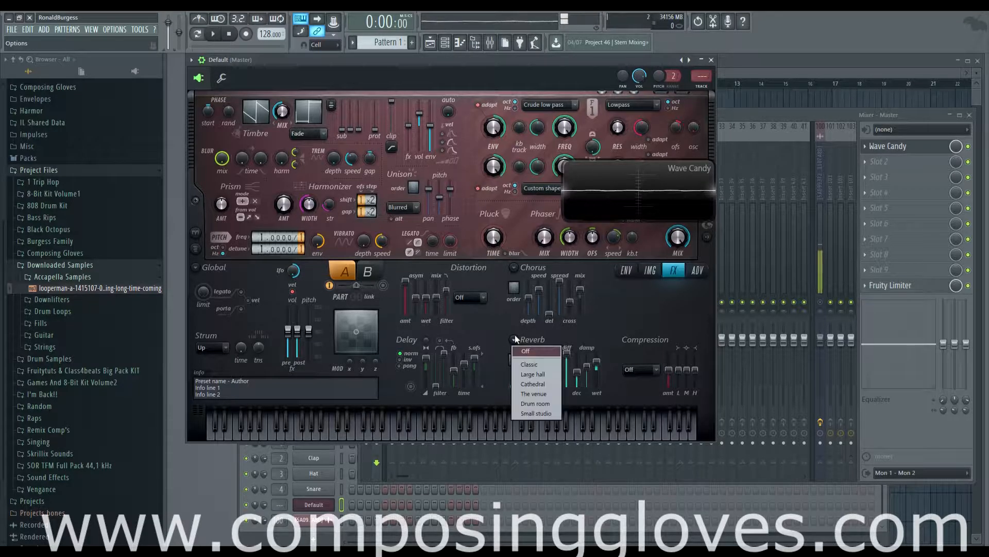
left_click(514, 338)
Audition the reverb with its decay raised to 12979 ms, and bring the decay back down
left_click_drag(577, 377, 580, 366)
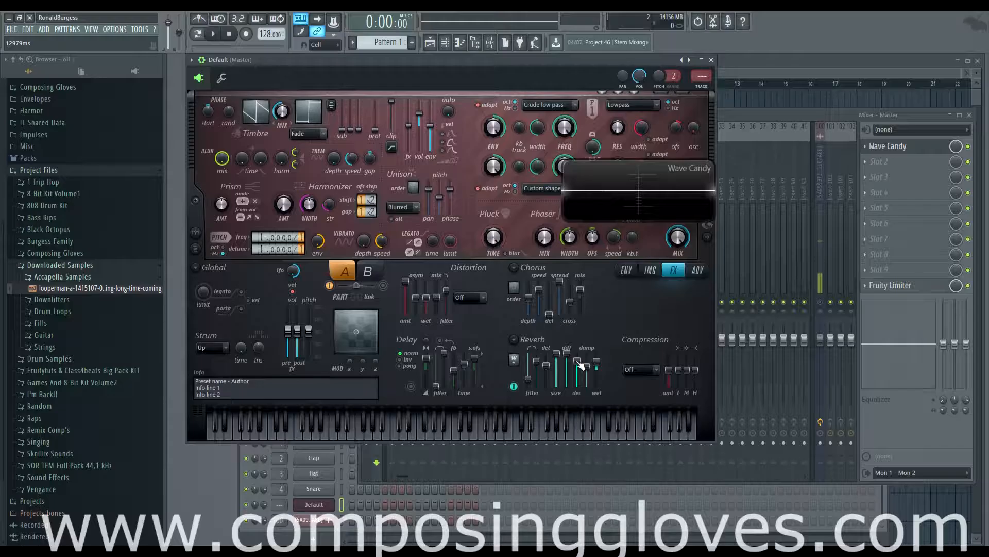
key("m")
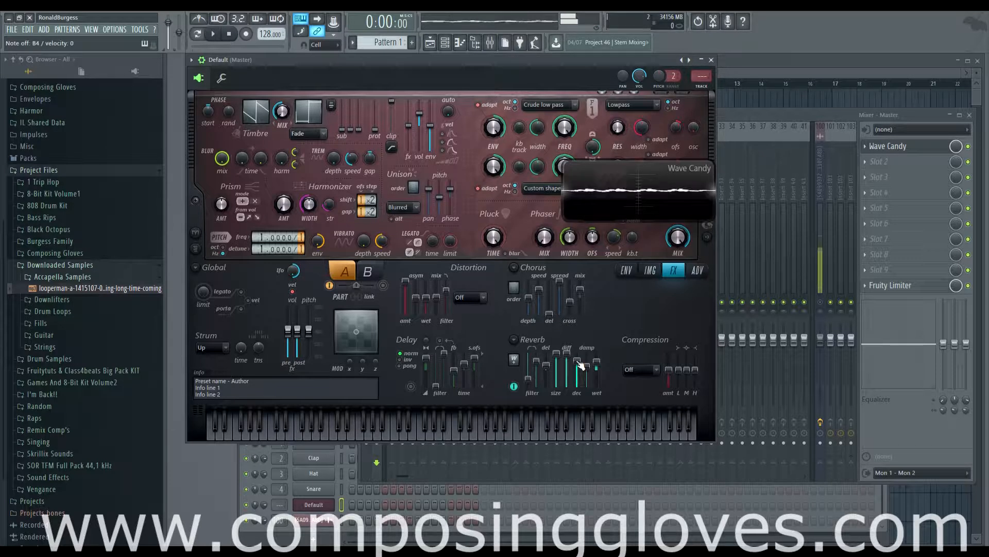
mouse_move(578, 361)
left_mouse_down()
mouse_move(578, 373)
mouse_move(587, 357)
mouse_move(594, 369)
left_mouse_up()
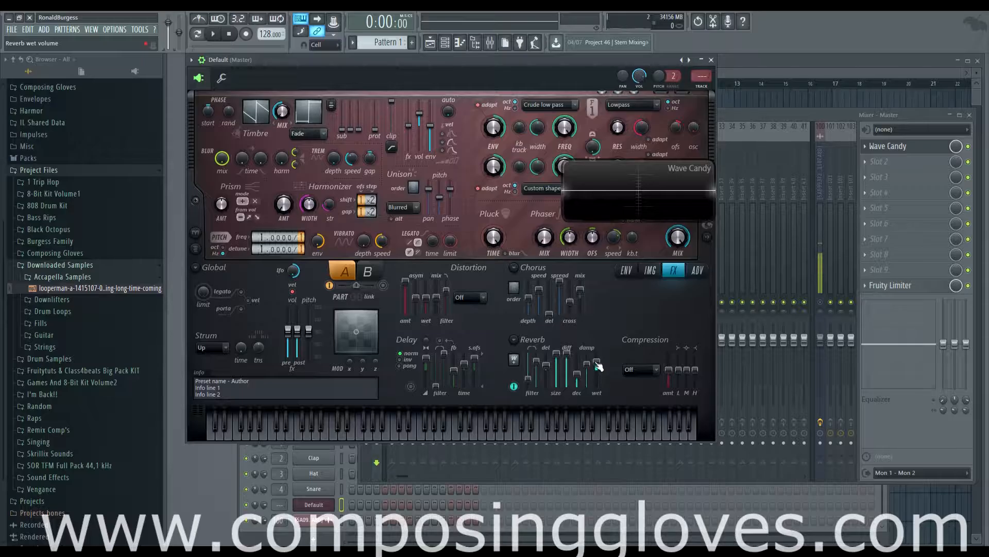
Audition a higher reverb wet level, reduce it to 33%, and switch the reverb off
mouse_move(597, 366)
left_mouse_down()
mouse_move(596, 356)
mouse_move(597, 379)
mouse_move(598, 365)
left_mouse_up()
left_click_drag(598, 365, 598, 358)
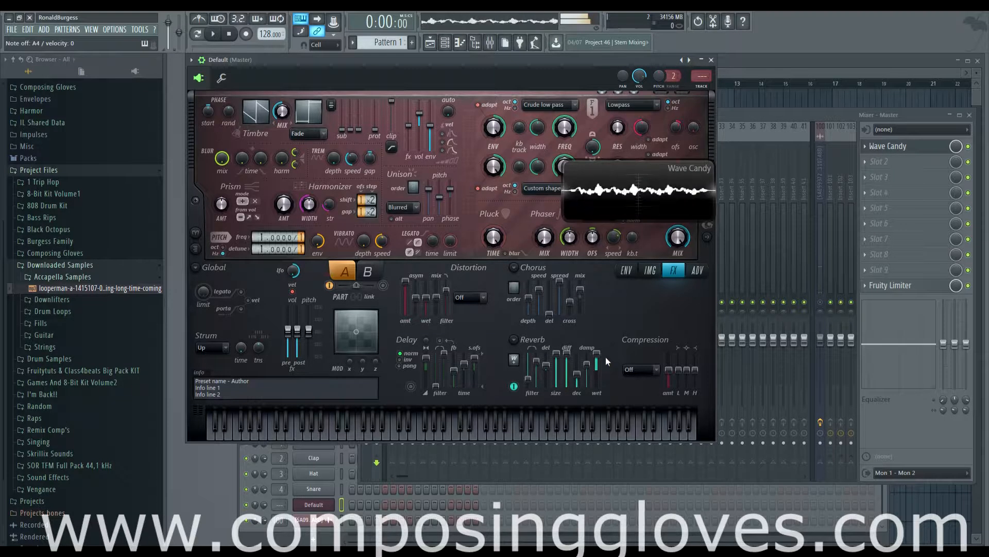
mouse_move(597, 353)
left_mouse_down()
mouse_move(598, 387)
mouse_move(598, 364)
left_mouse_up()
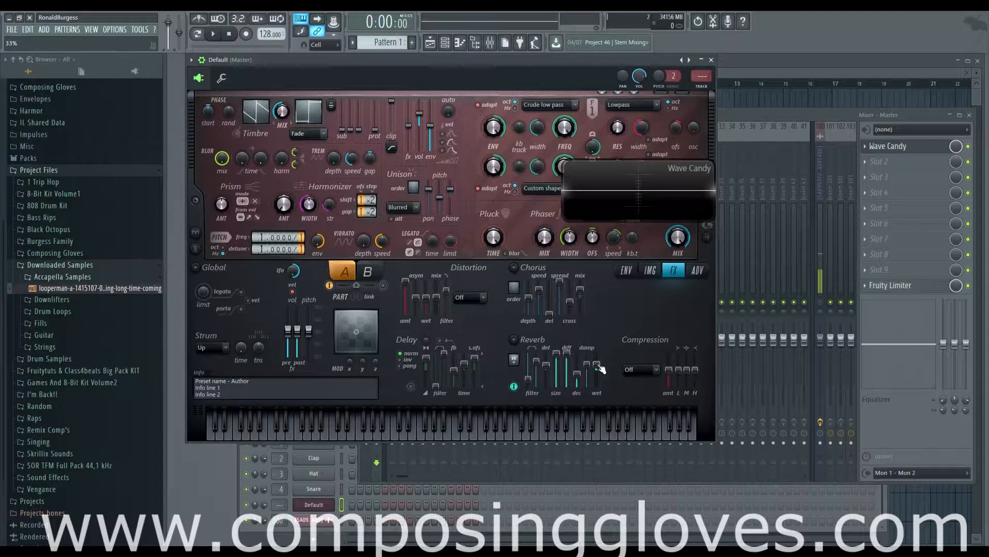
left_click(513, 387)
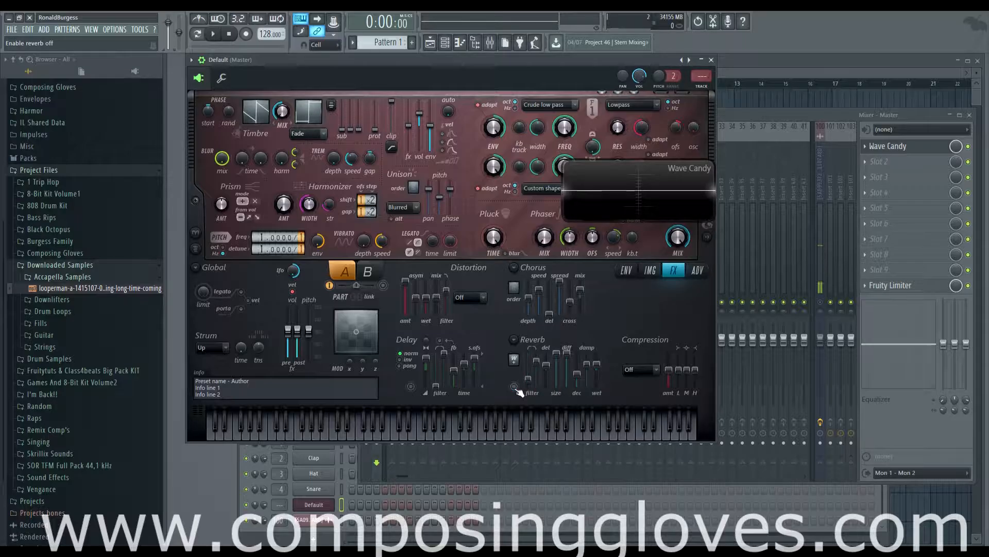
Set the compression type to Warming and adjust its amount and band levels
left_click(648, 369)
left_click(648, 365)
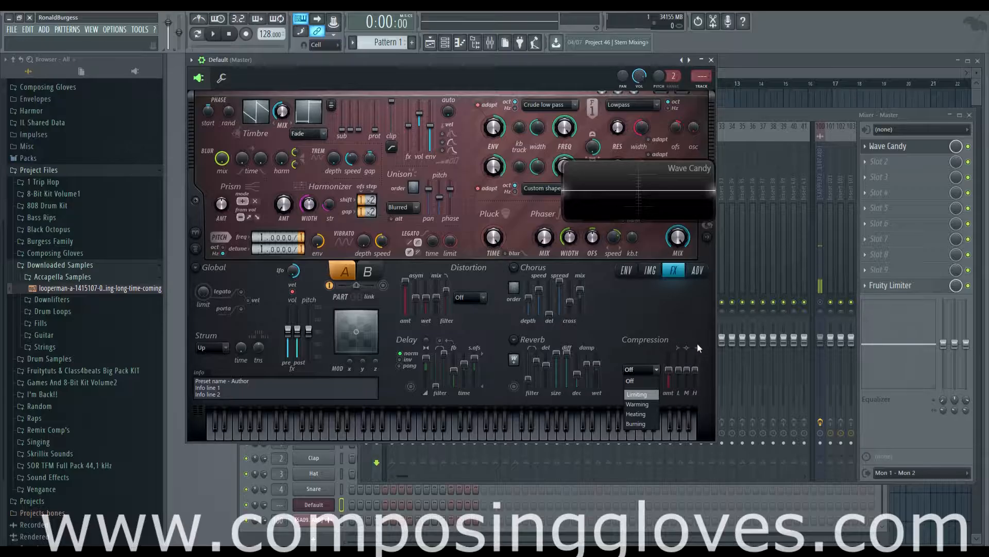
left_click(648, 403)
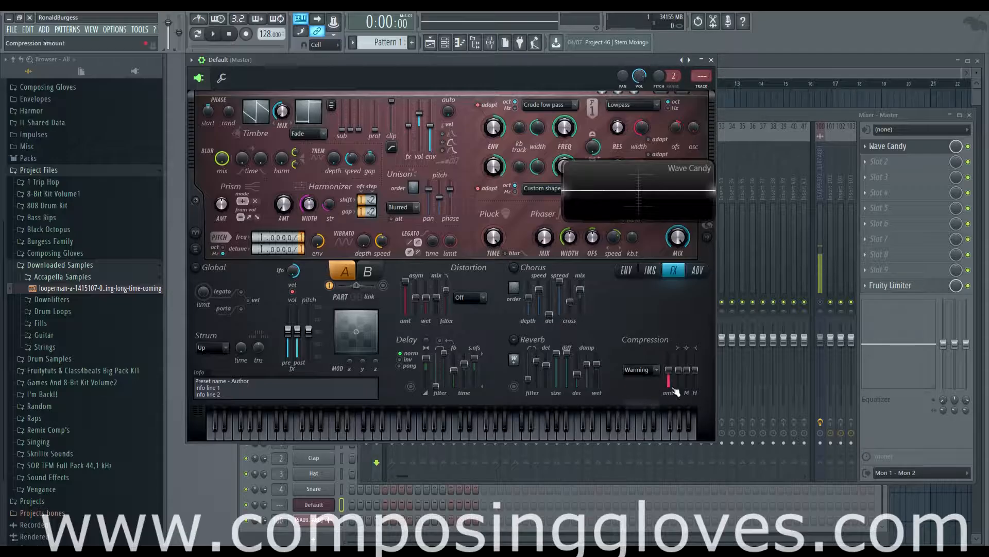
mouse_move(668, 370)
left_mouse_down()
mouse_move(687, 385)
mouse_move(679, 355)
mouse_move(695, 374)
mouse_move(695, 354)
mouse_move(679, 367)
mouse_move(695, 369)
mouse_move(687, 386)
mouse_move(687, 369)
left_mouse_up()
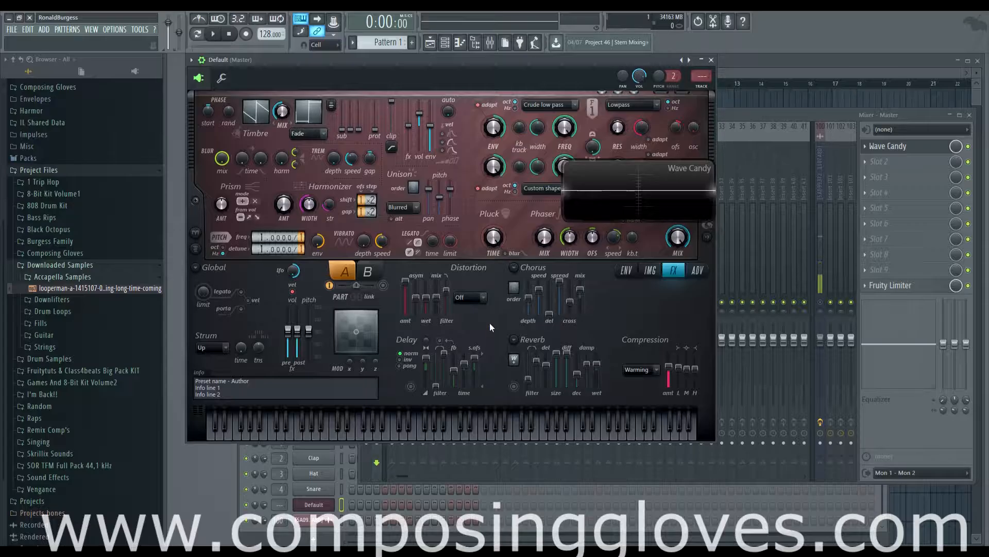
Change the compression type to Limiting and try the mid band slightly higher and lower
left_click(639, 370)
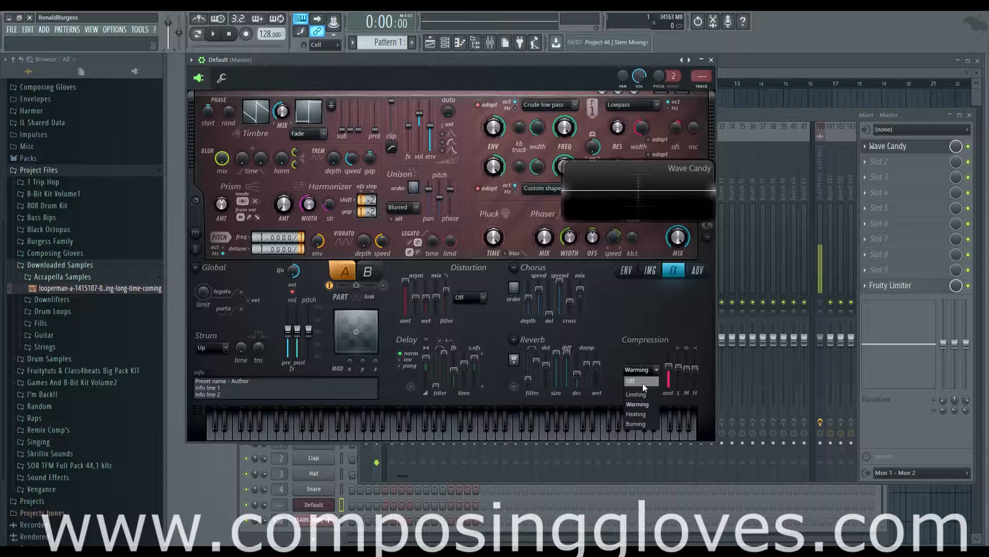
left_click(642, 395)
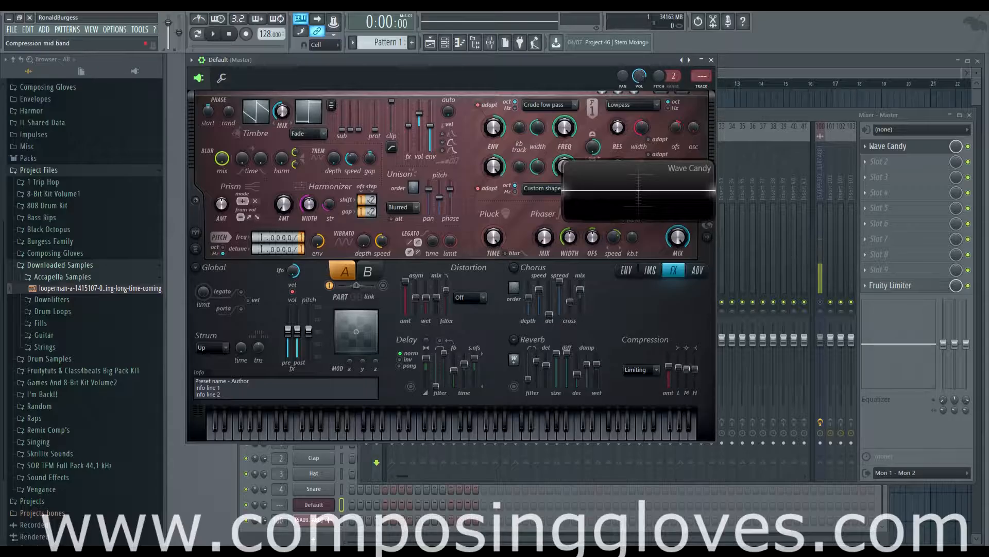
left_click_drag(687, 367, 687, 361)
mouse_move(687, 362)
left_mouse_down()
mouse_move(688, 379)
mouse_move(687, 366)
left_mouse_up()
Change the compression type to Heating and rebalance its band levels around the middle
left_click(639, 369)
left_click(645, 414)
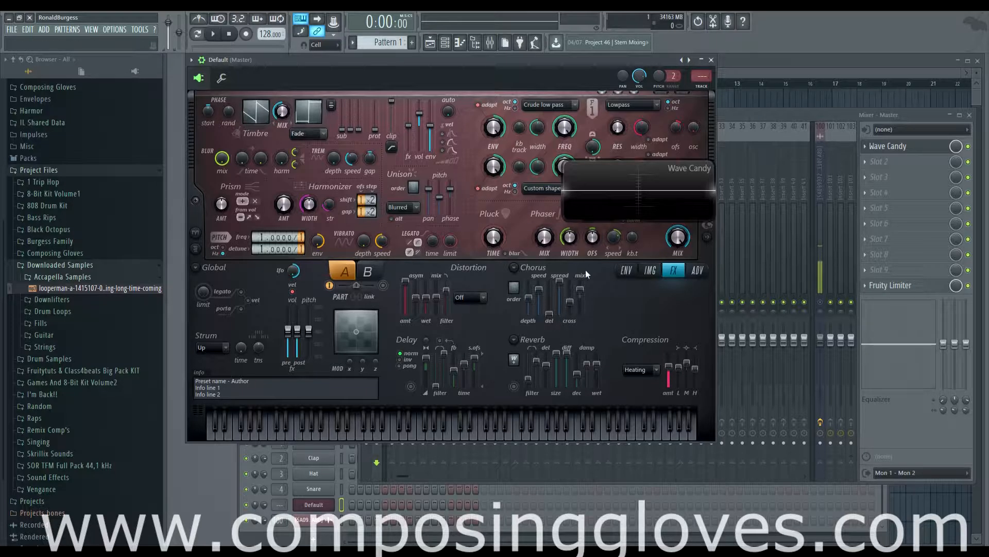
mouse_move(688, 364)
left_mouse_down()
mouse_move(688, 354)
mouse_move(688, 368)
left_mouse_up()
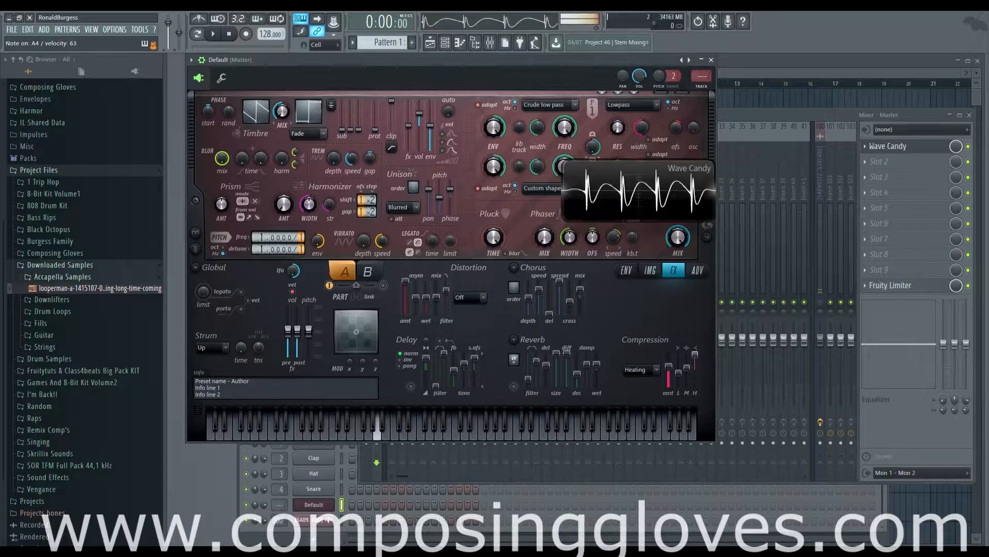
left_click_drag(683, 372, 684, 366)
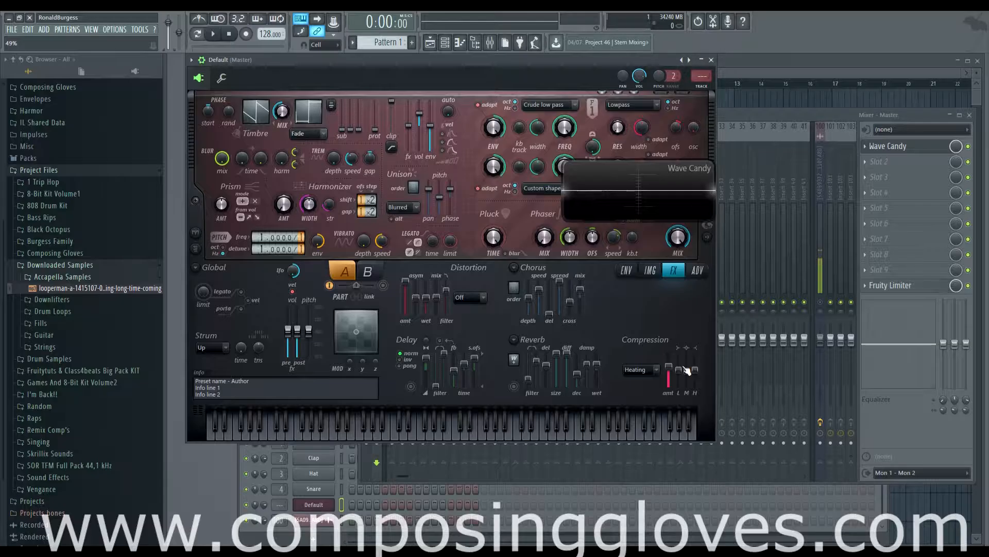
Bring the mixer forward and load Maximus into effect slot 2 of the Master track
left_click(774, 116)
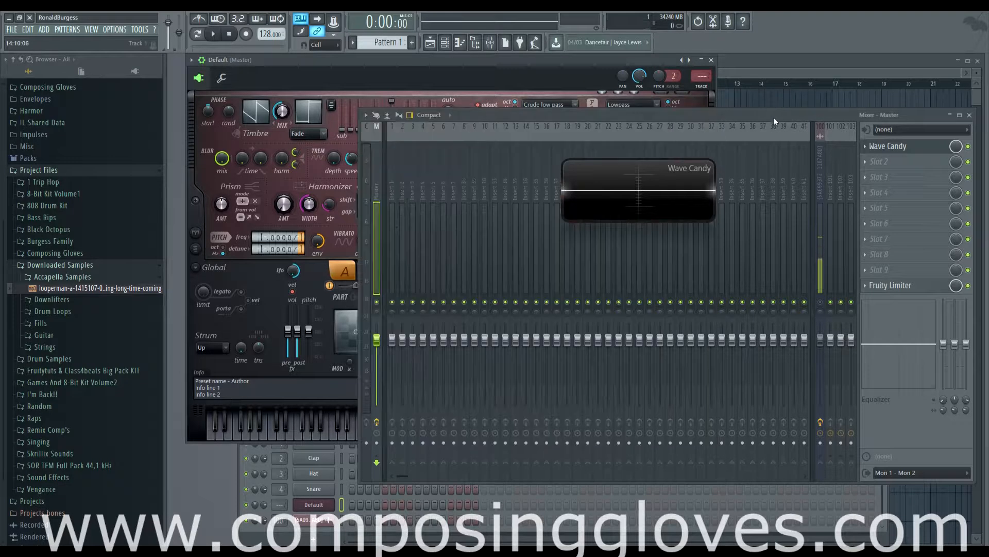
left_click(877, 157)
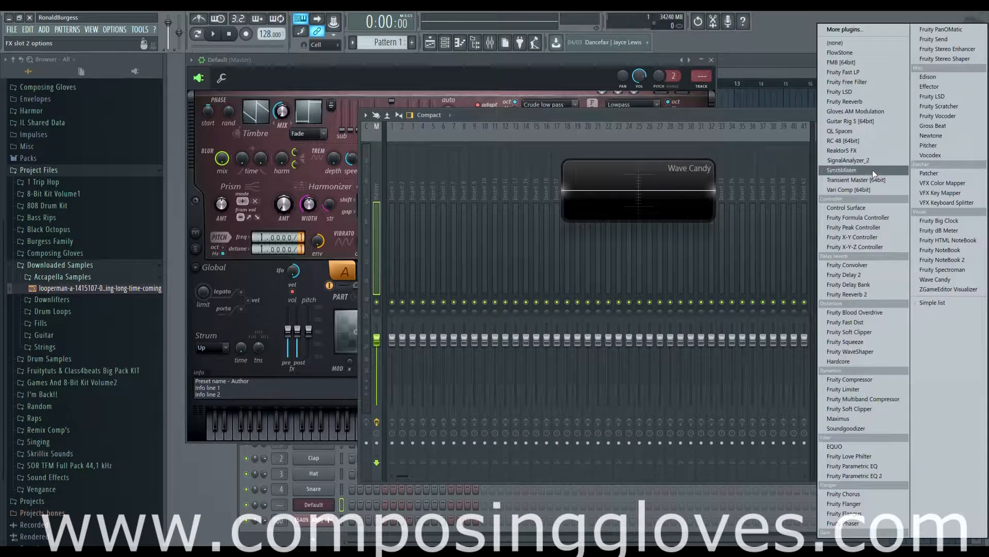
left_click(871, 421)
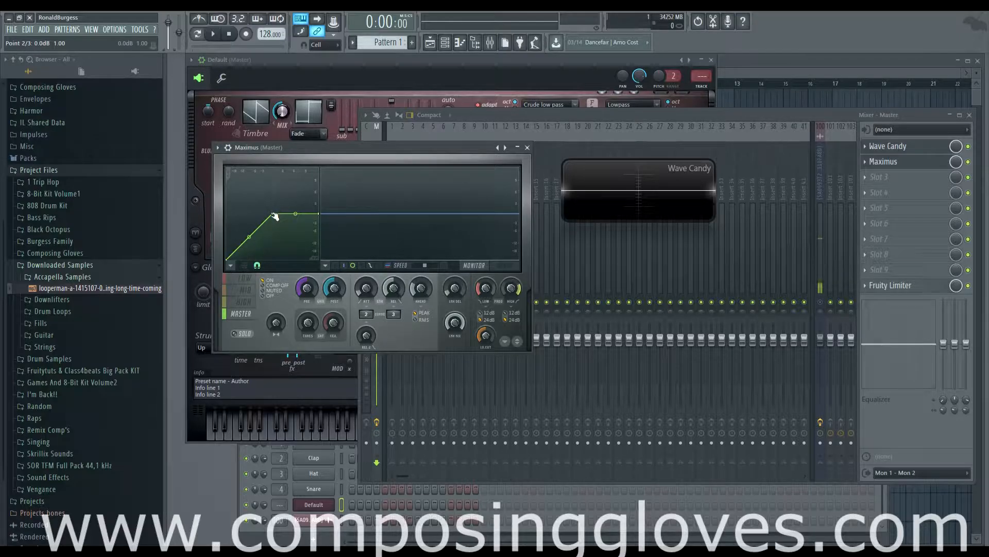
Compare the default and pulled-down compression curves on the Maximus master band, and leave the curve bent downward
left_click_drag(275, 216, 292, 254)
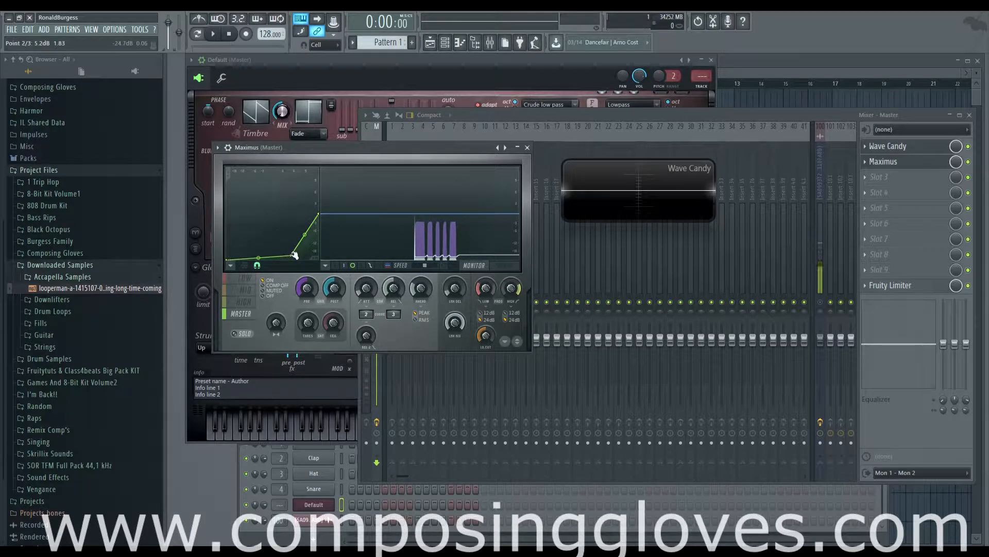
left_click_drag(295, 254, 273, 215)
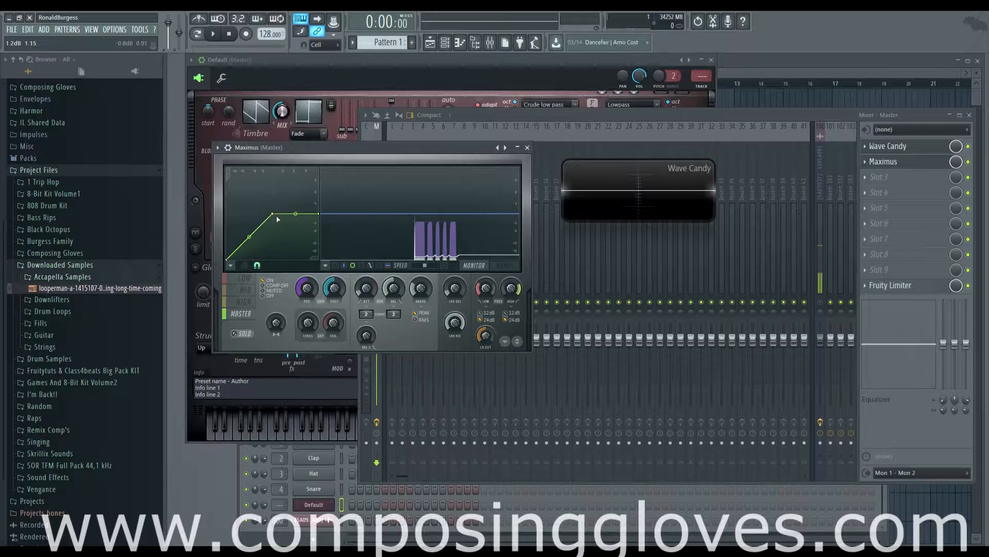
left_click_drag(276, 213, 288, 250)
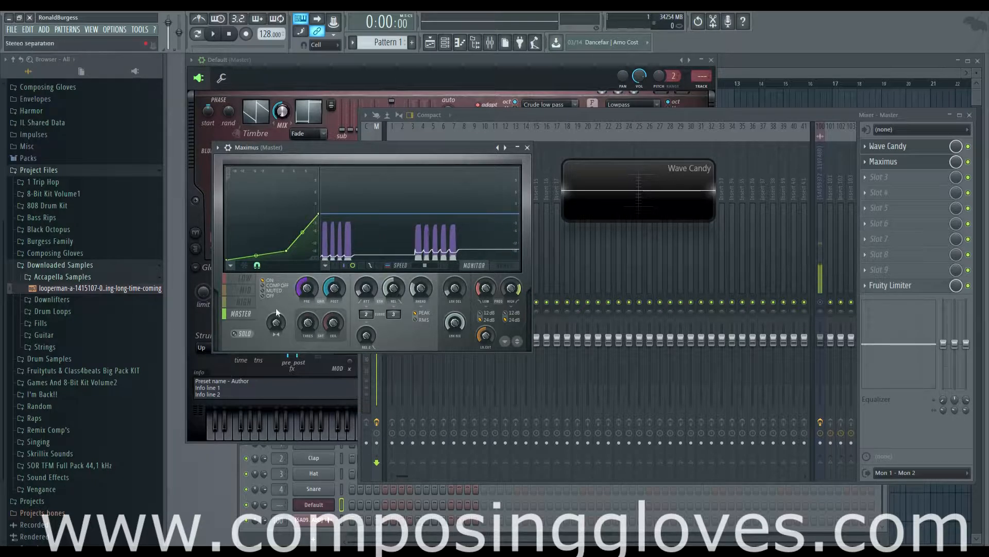
Boost the master band's post gain in Maximus and display the MID band
left_click_drag(334, 292, 334, 262)
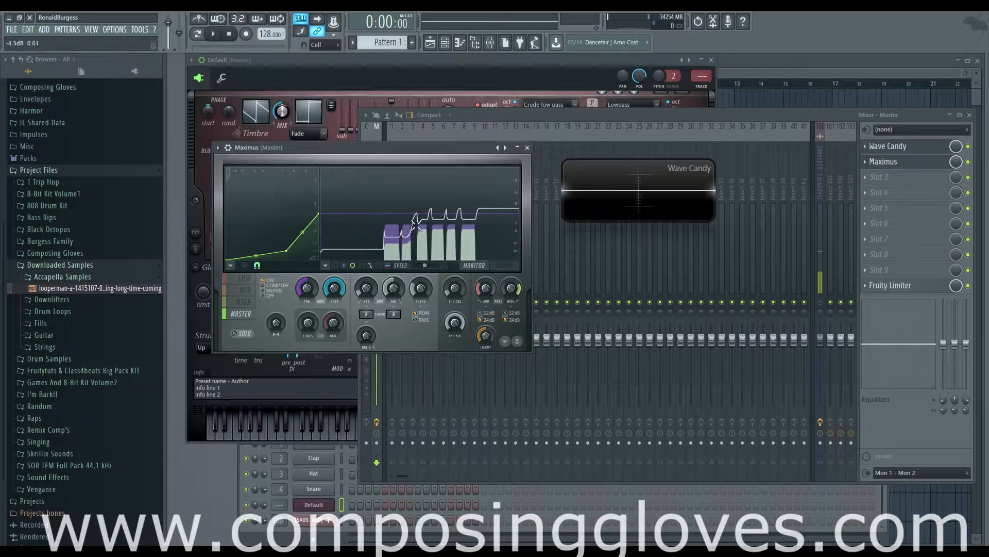
left_click(243, 290)
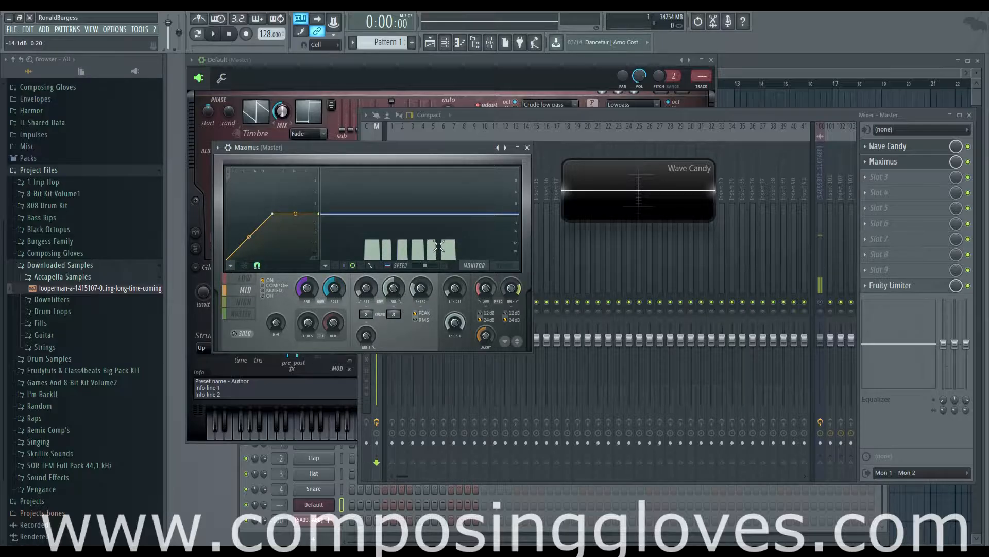
Return to Harmor, try the Burning and Warming compression types, and choose Limiting with a slight mid-band adjustment
left_click(467, 63)
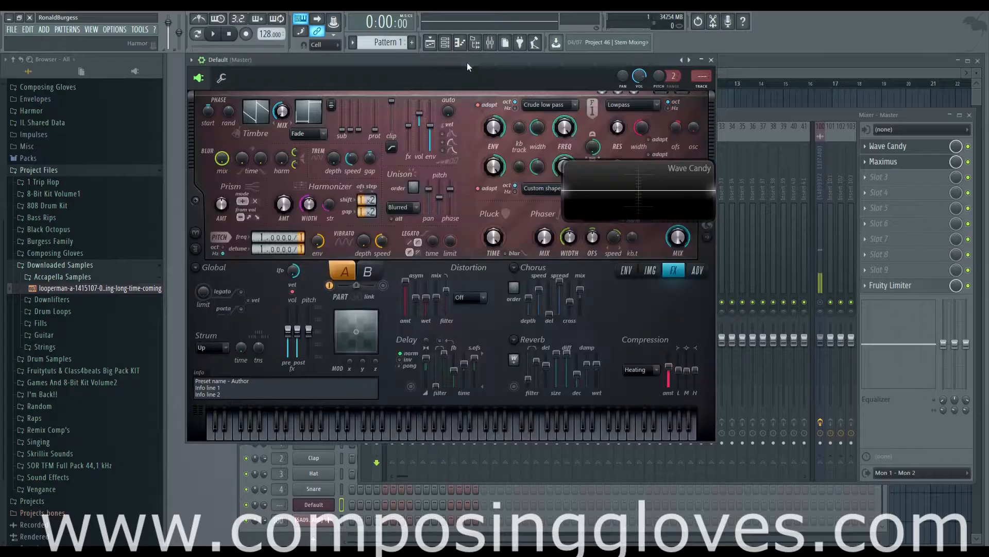
left_click(656, 370)
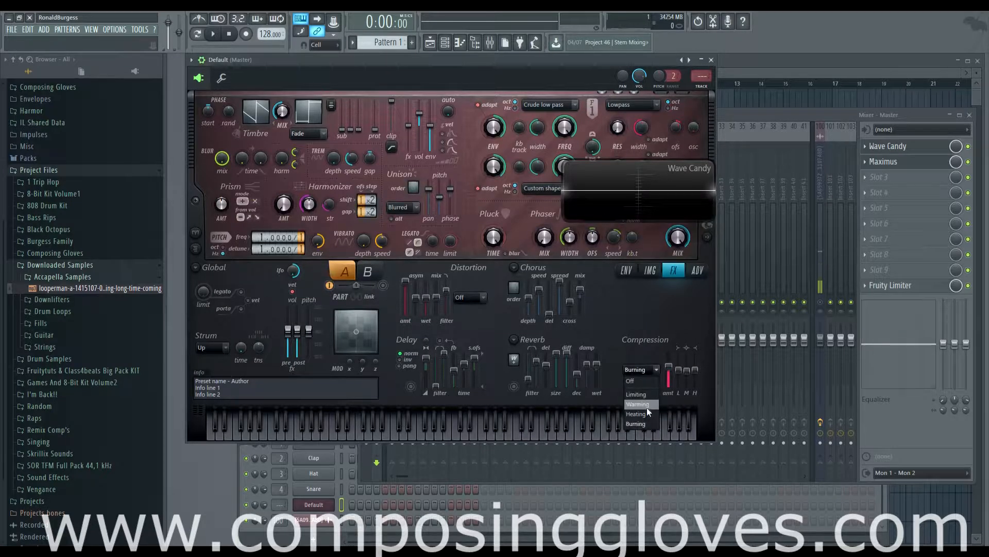
left_click(646, 405)
left_click(660, 370)
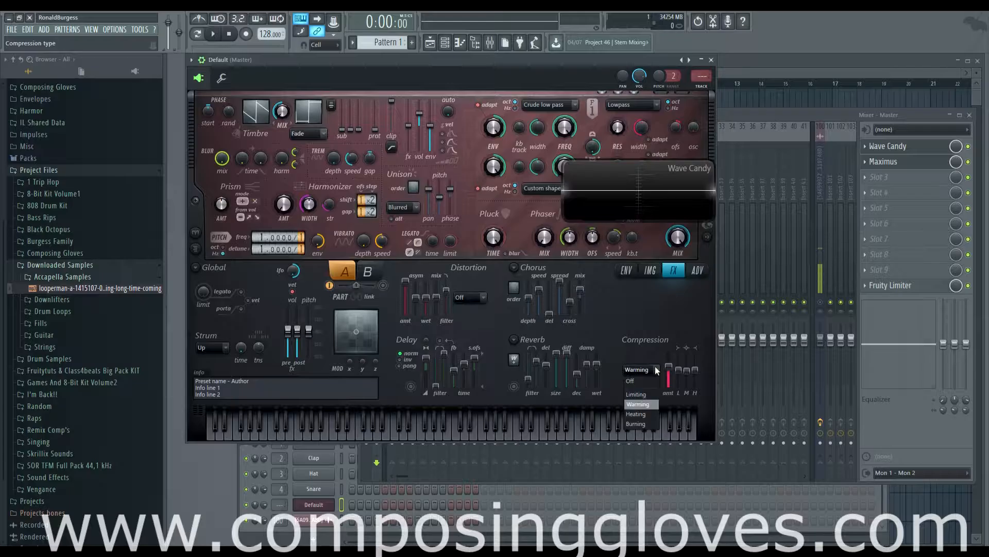
left_click(638, 394)
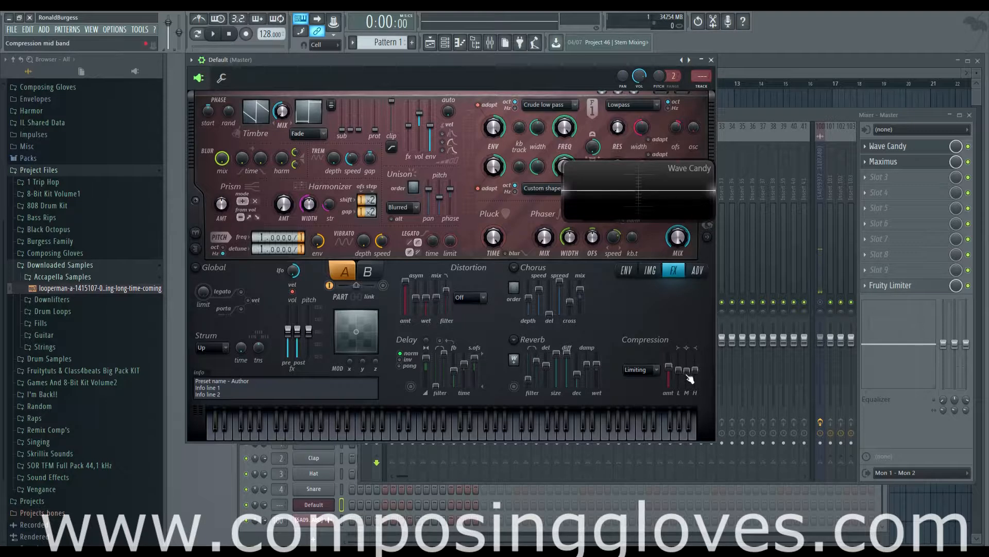
left_click_drag(687, 372, 687, 370)
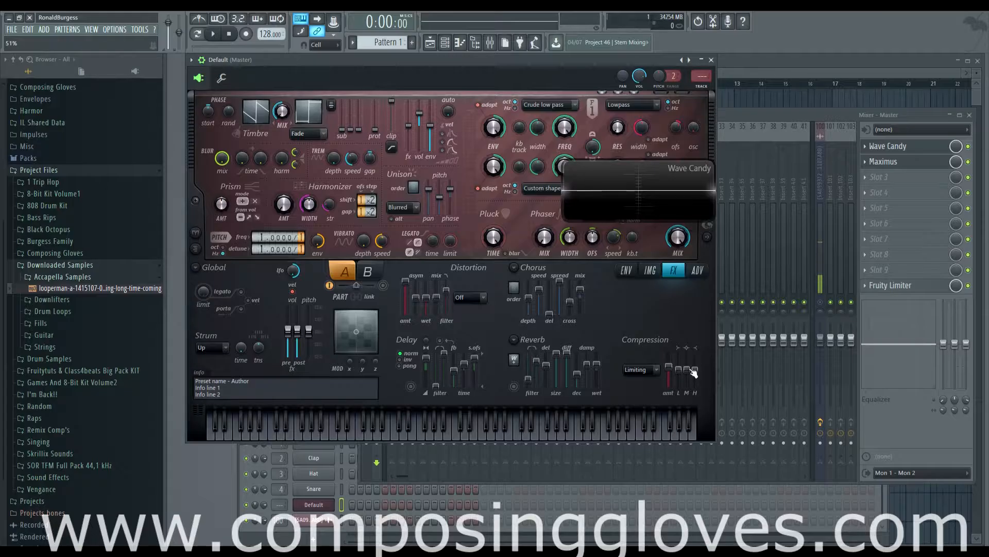